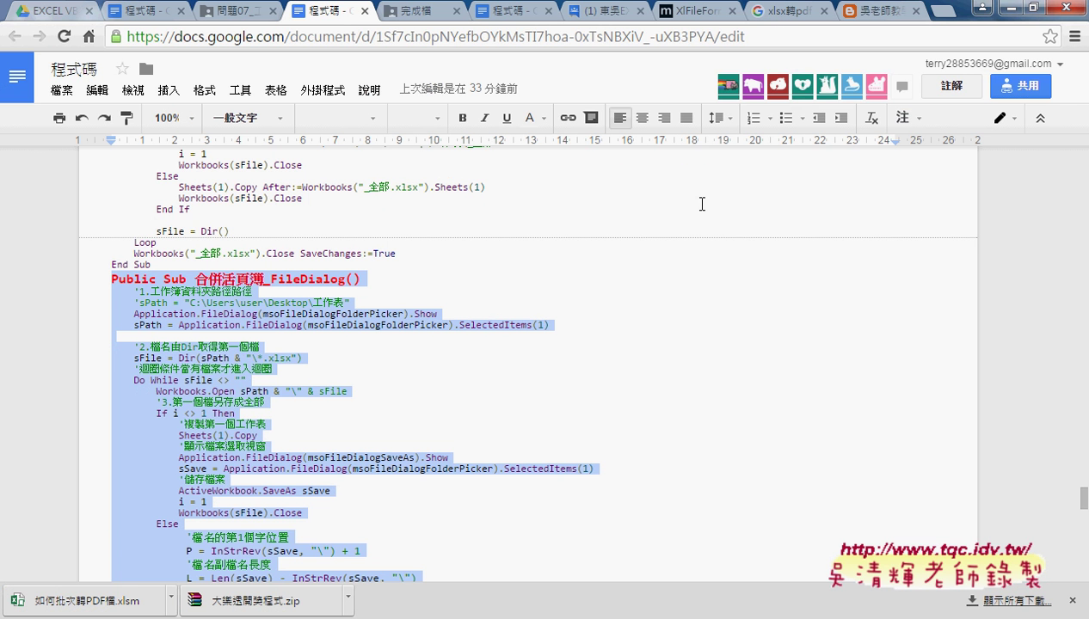
- Point out the xlsx轉pdf and VBA parts of the search query, then open the 如何用EXCEL VBA批次轉PDF檔 post
click(760, 17)
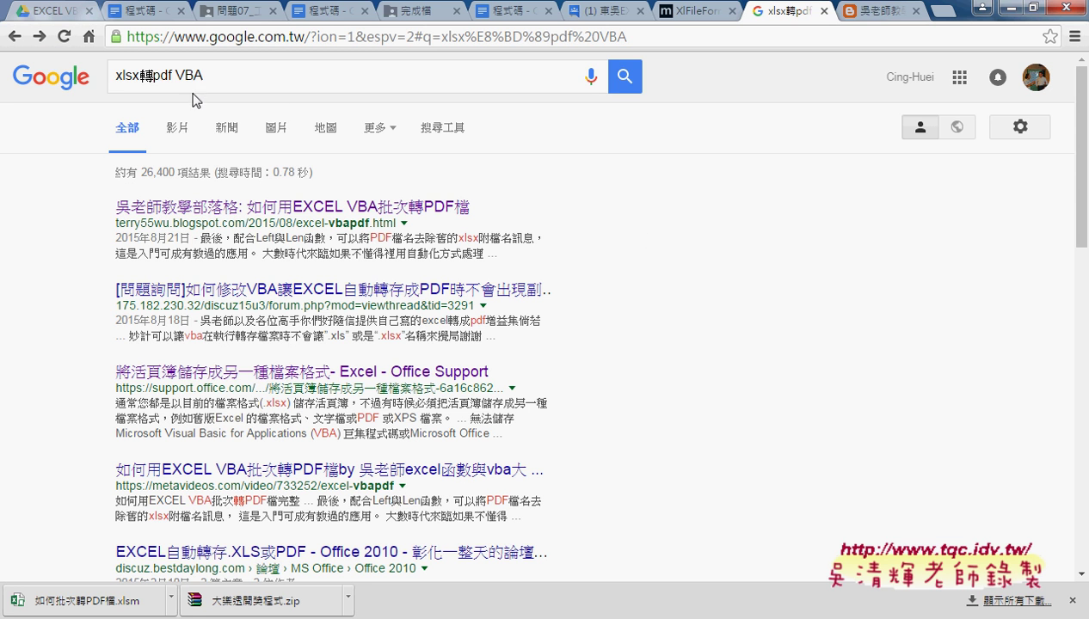
drag(175, 76, 112, 76)
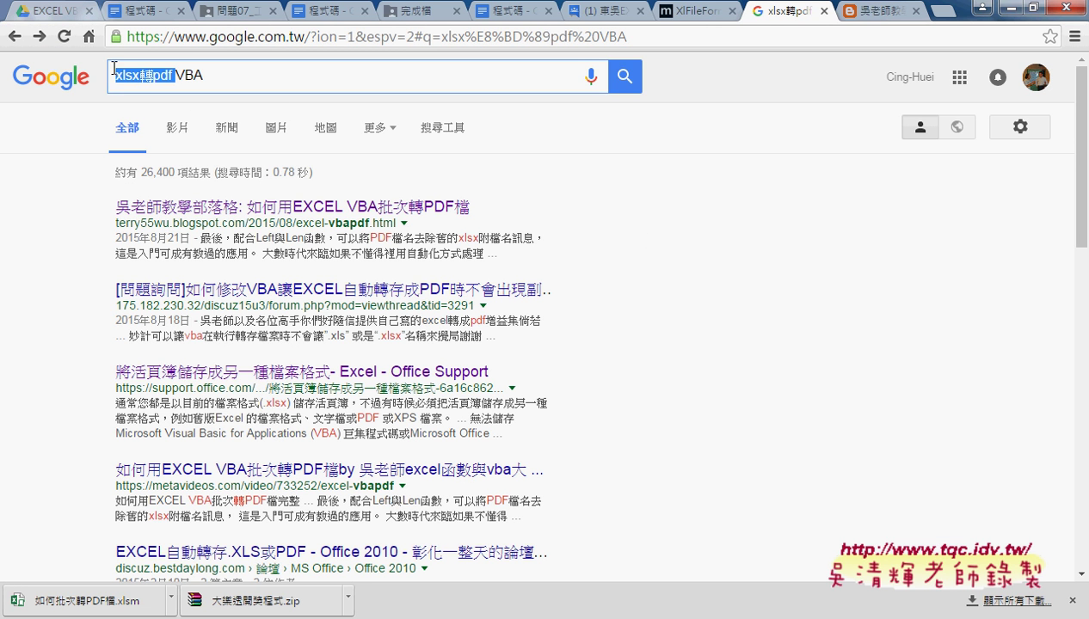
click(172, 74)
drag(172, 72, 222, 75)
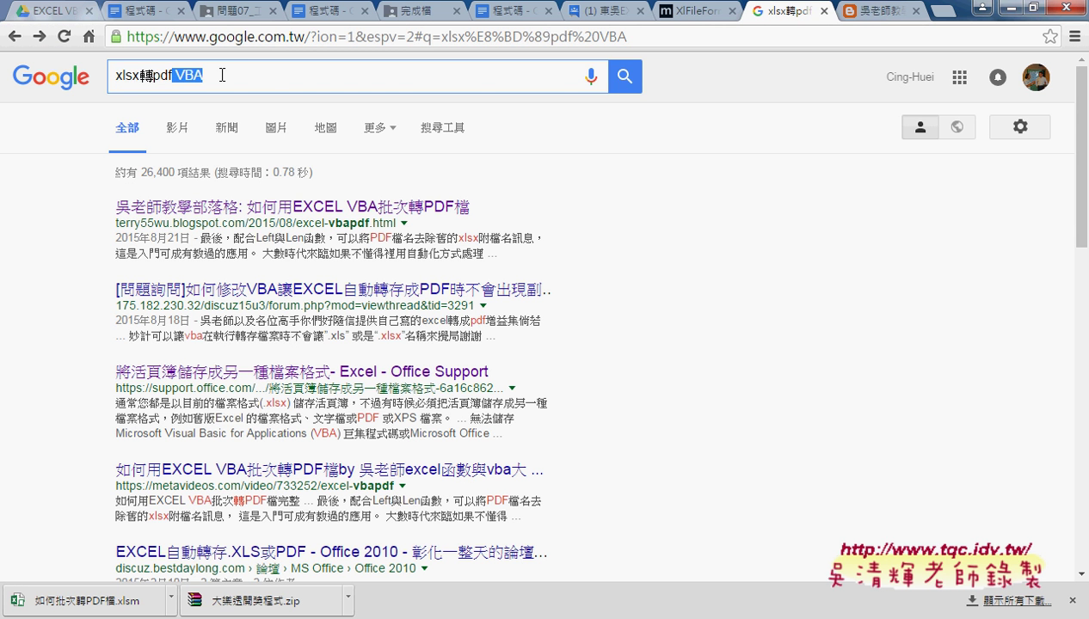
click(222, 75)
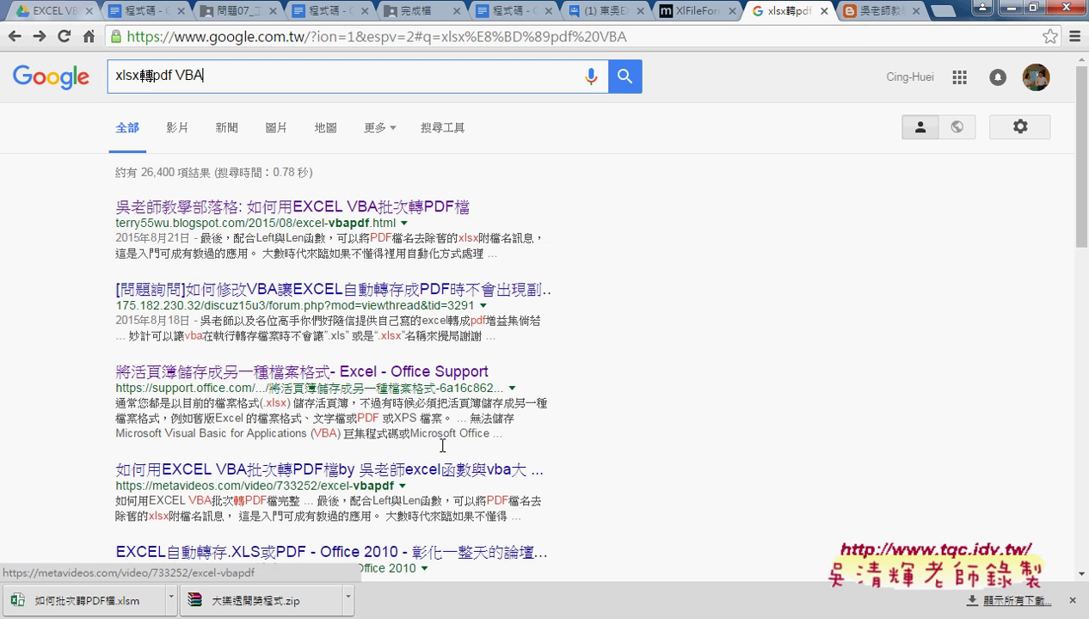
click(865, 19)
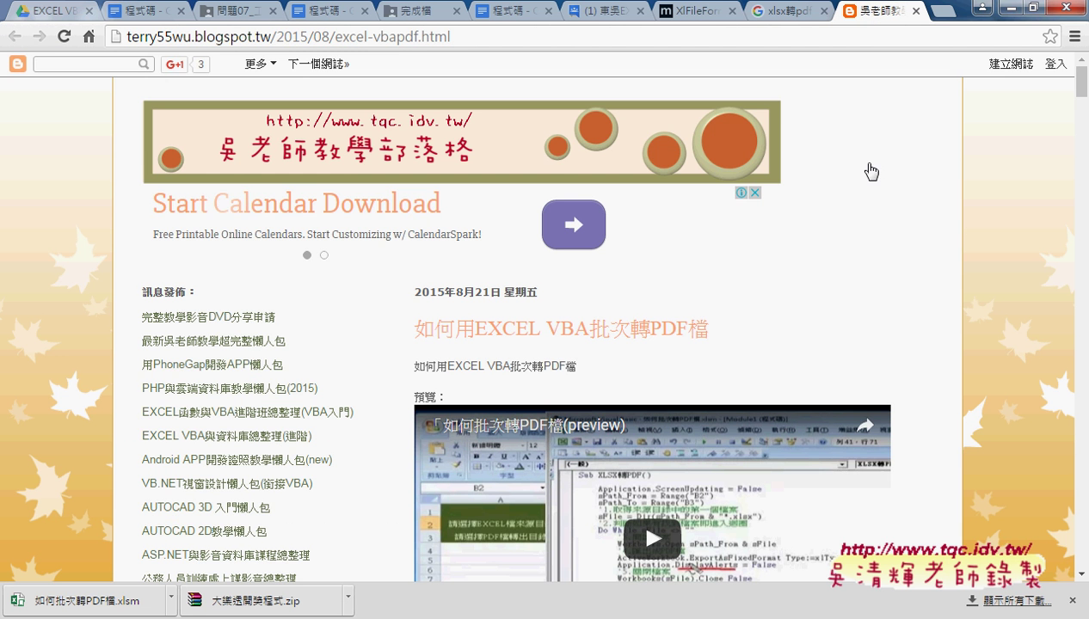
- Scroll to the post's explanation and highlight the ExportAsFixedFormat method name
scroll(970, 201, down, 2)
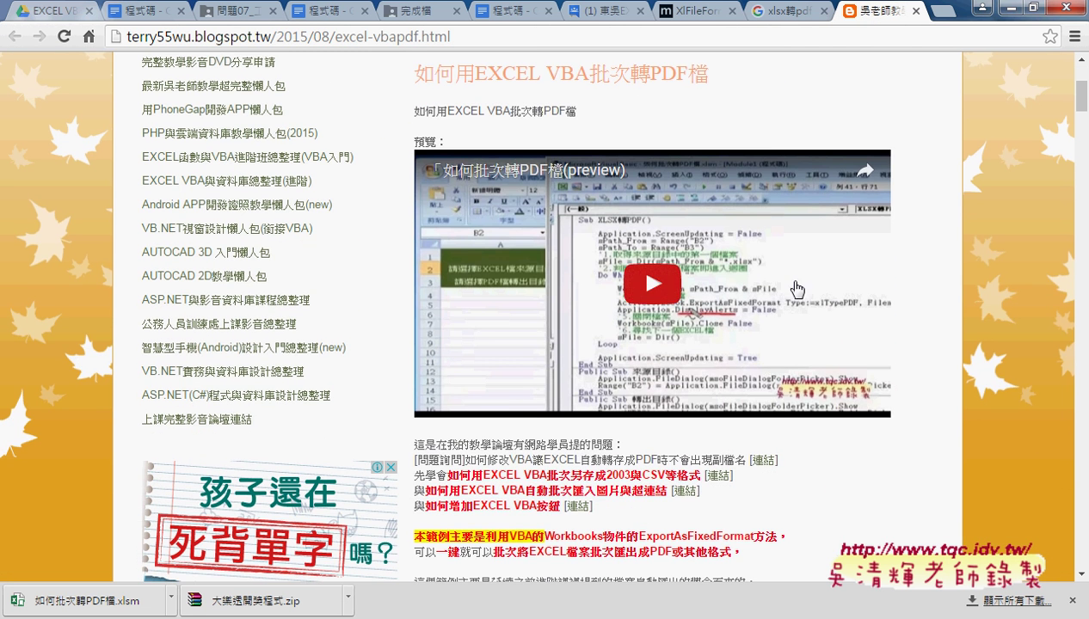
scroll(857, 307, down, 4)
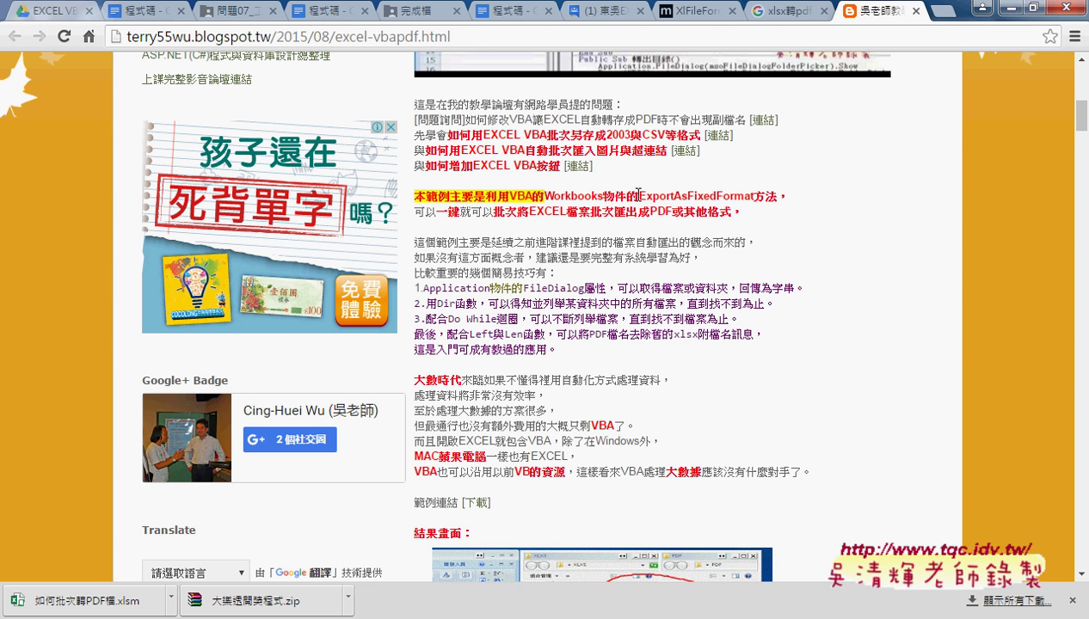
drag(638, 194, 677, 193)
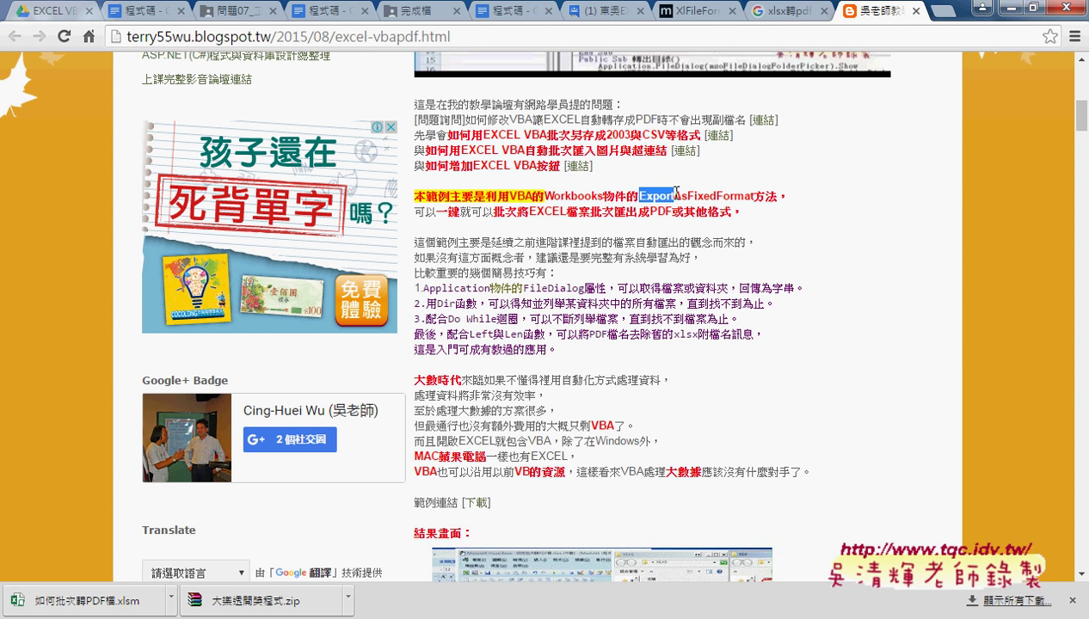
mouse_move(677, 192)
mouse_down()
mouse_move(754, 194)
mouse_move(639, 196)
mouse_up()
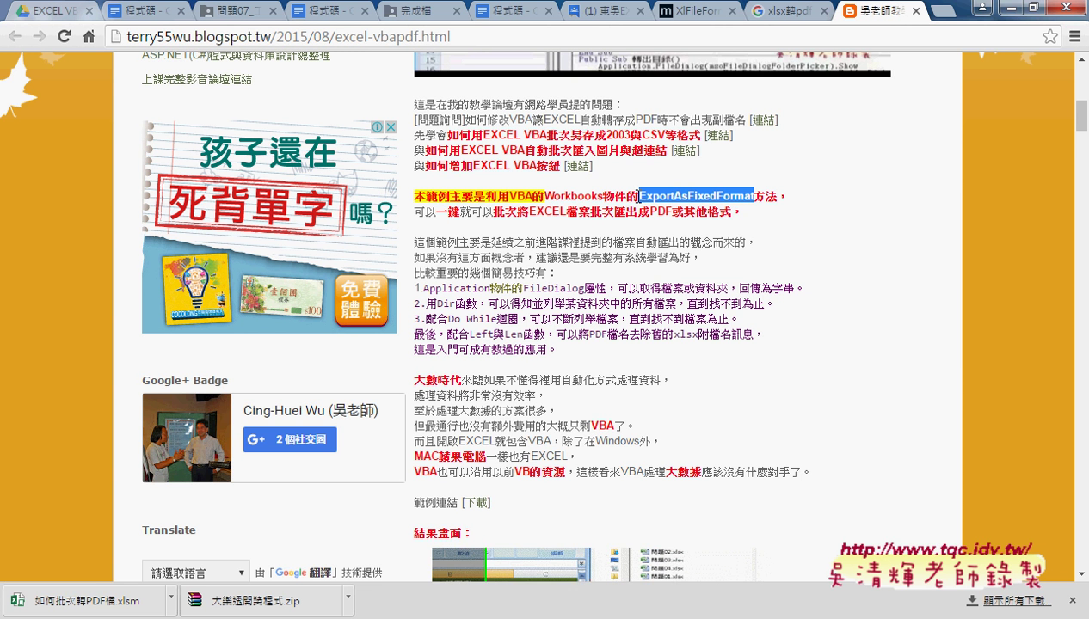
click(293, 616)
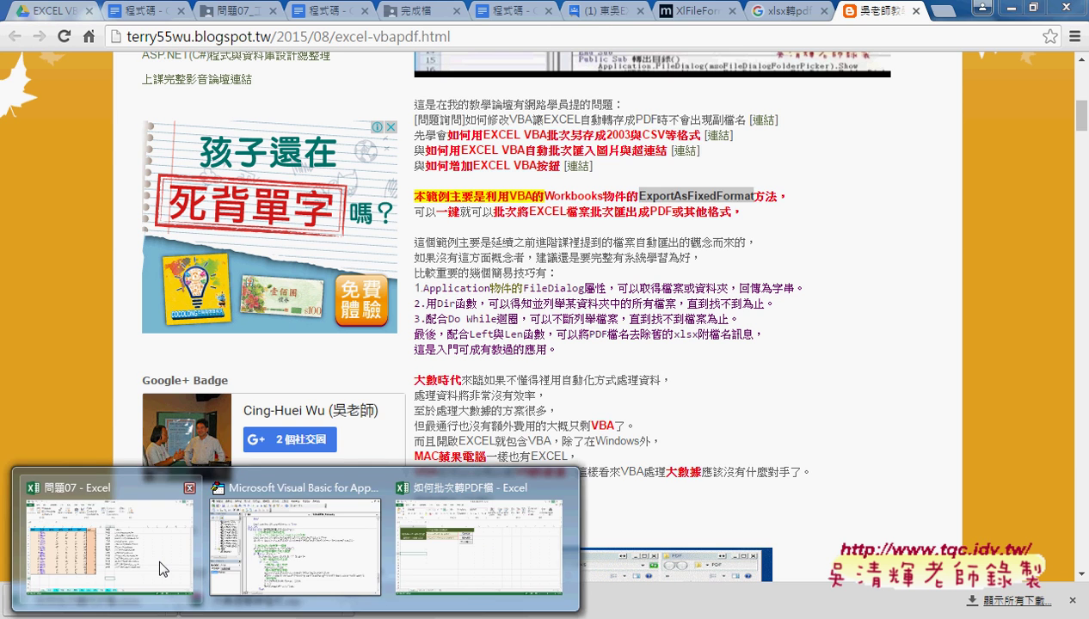
- In the 問題07 workbook's File view, annotate the Export feature in red
click(157, 556)
click(13, 32)
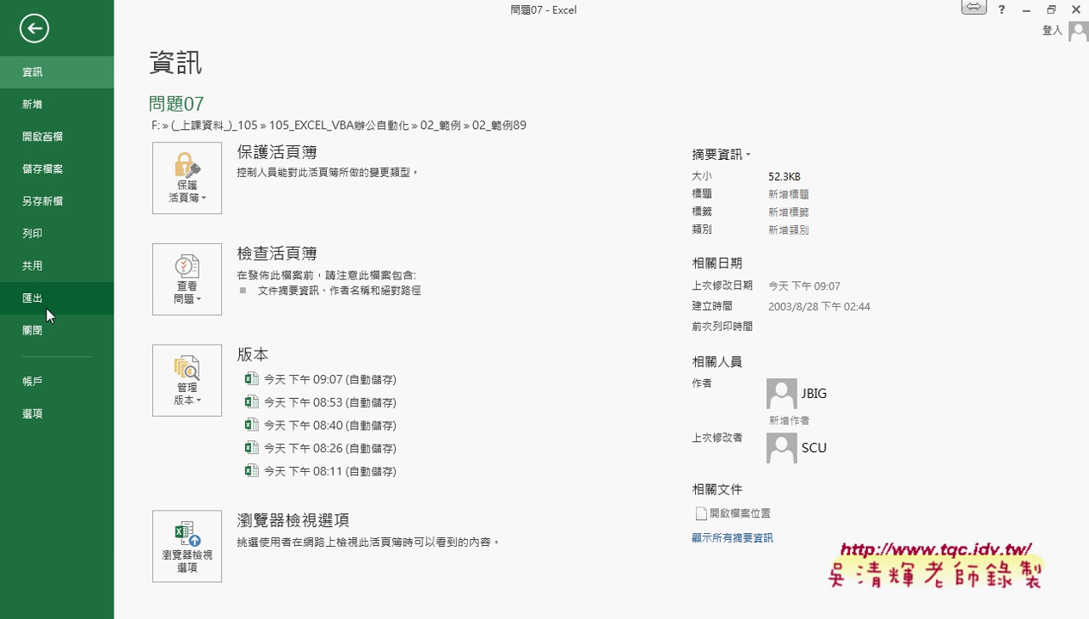
key(ctrl+shift+d)
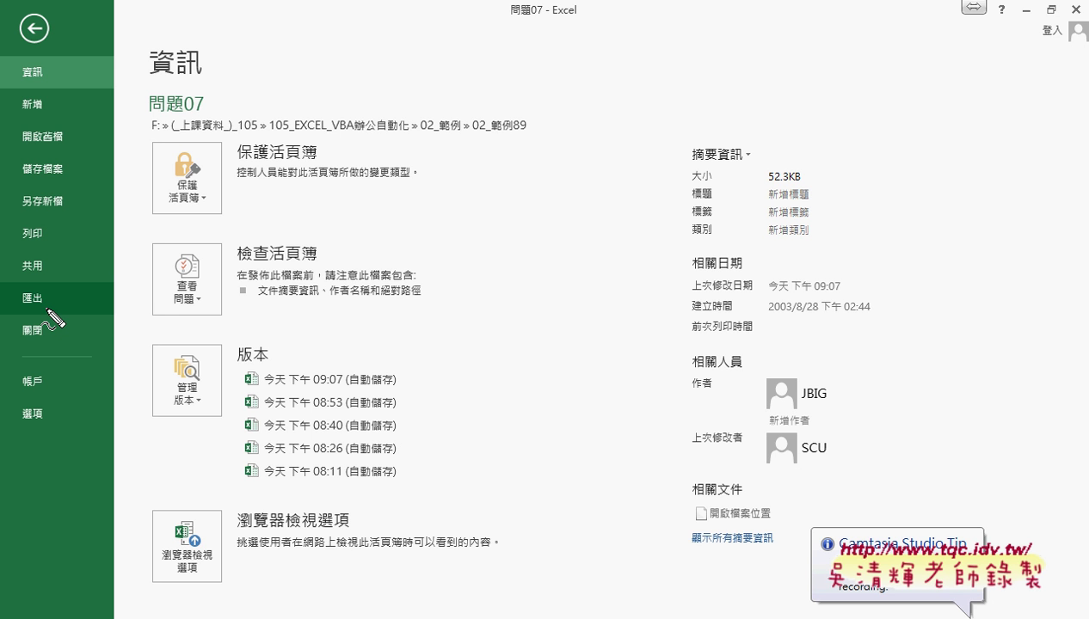
drag(51, 272, 57, 317)
drag(166, 330, 201, 351)
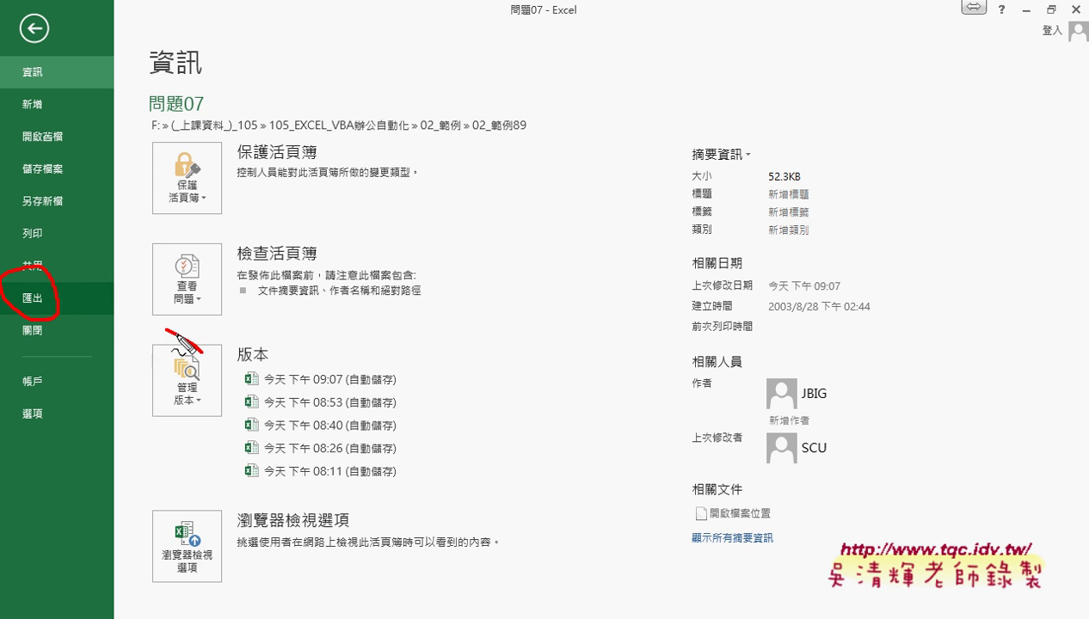
mouse_move(68, 309)
mouse_down()
mouse_move(103, 291)
mouse_move(67, 308)
mouse_up()
key(ctrl+shift+d)
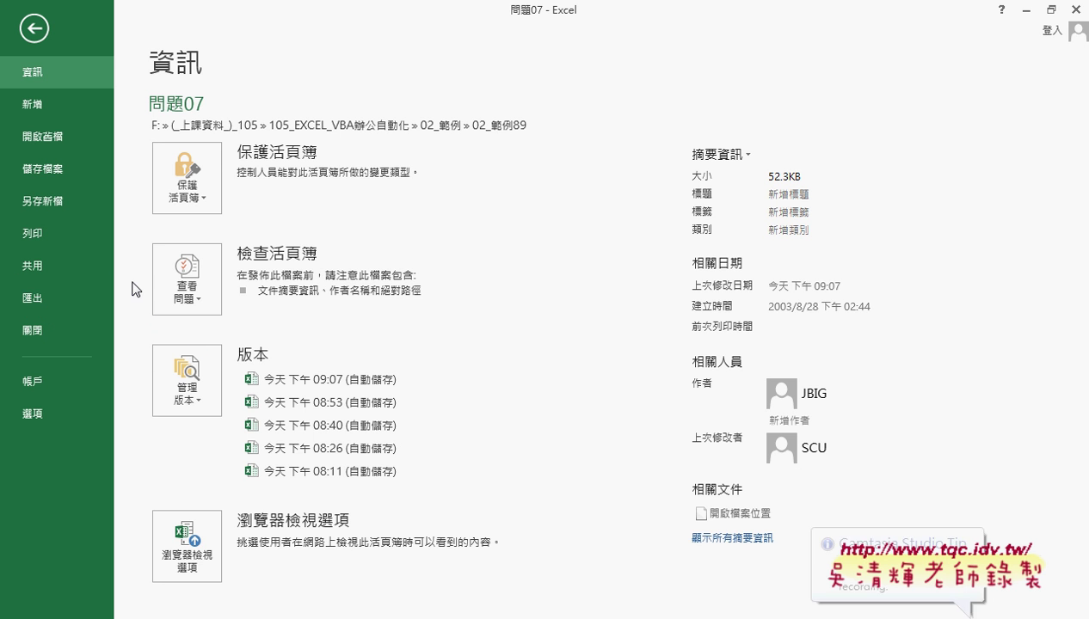
- Show Export > Create PDF/XPS and its Options, cancel without publishing, and minimize Excel
click(78, 297)
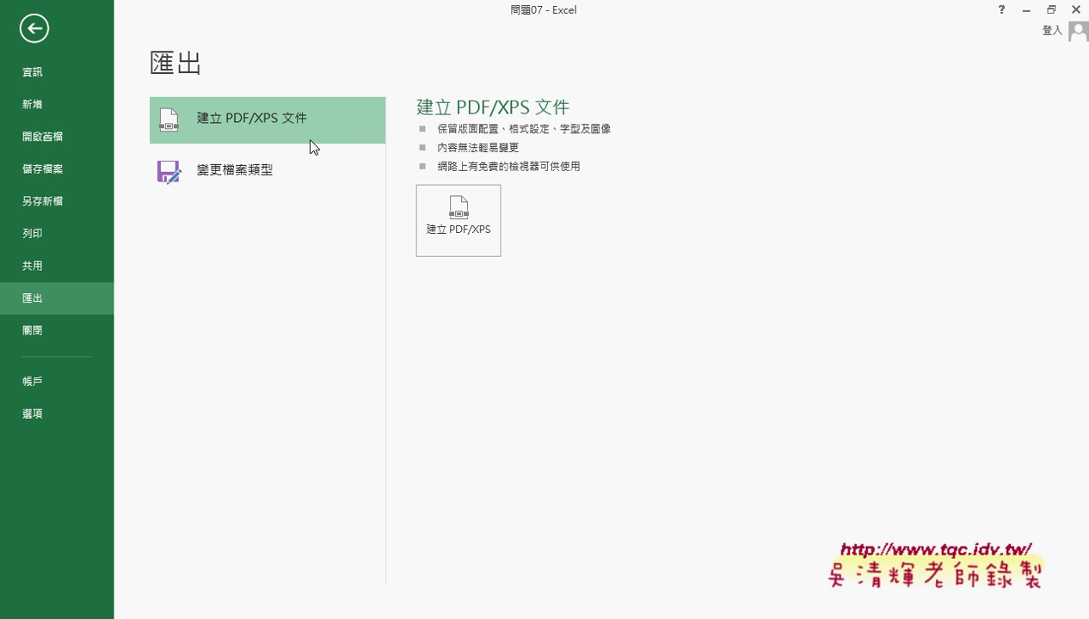
click(446, 222)
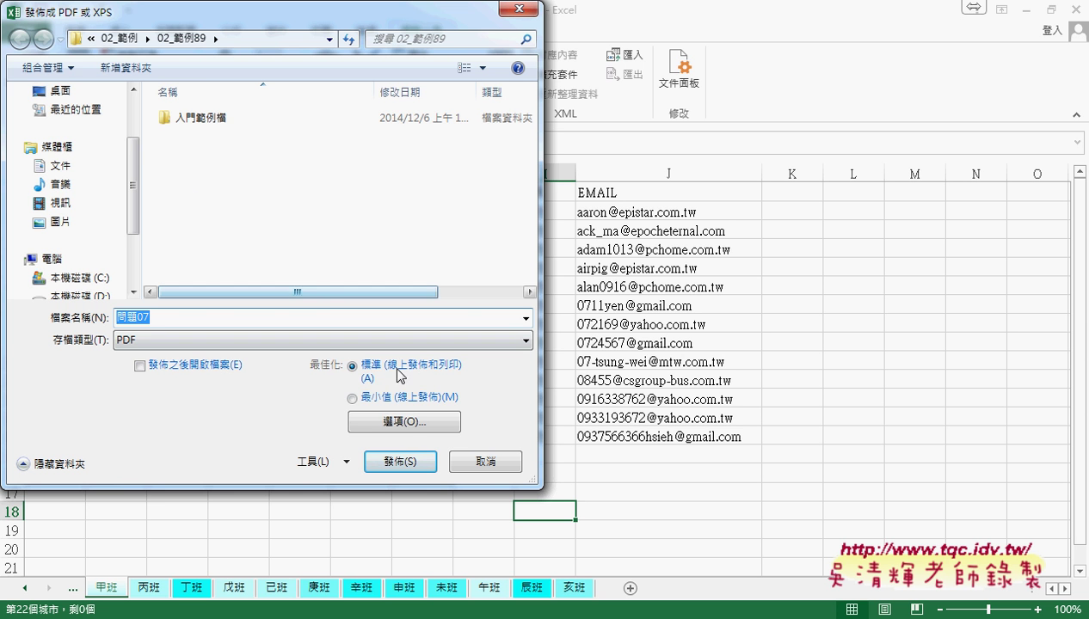
click(414, 424)
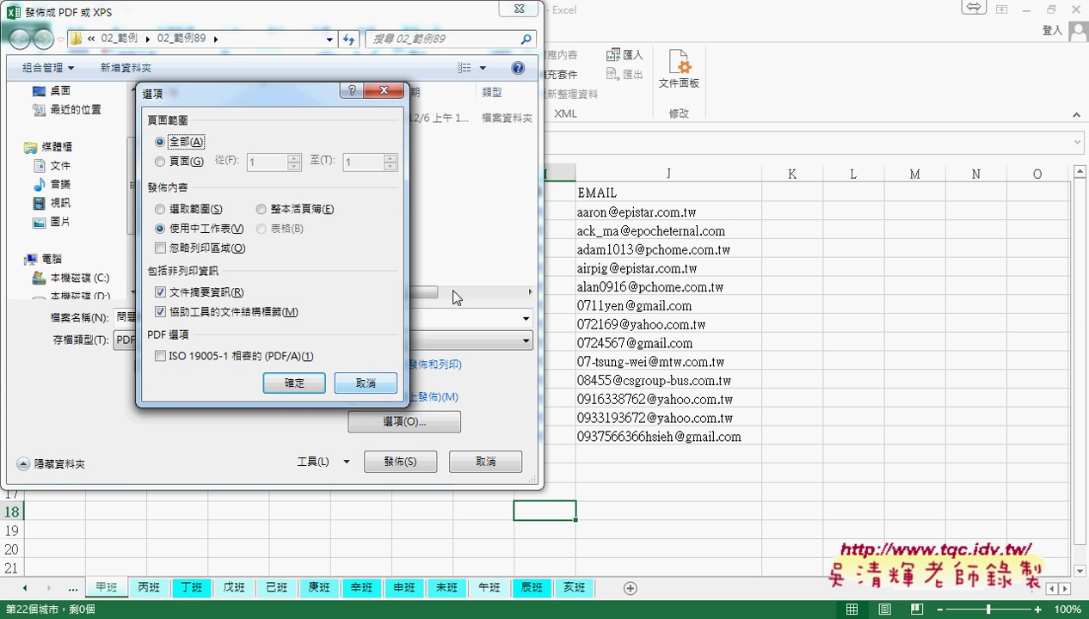
click(387, 380)
click(504, 467)
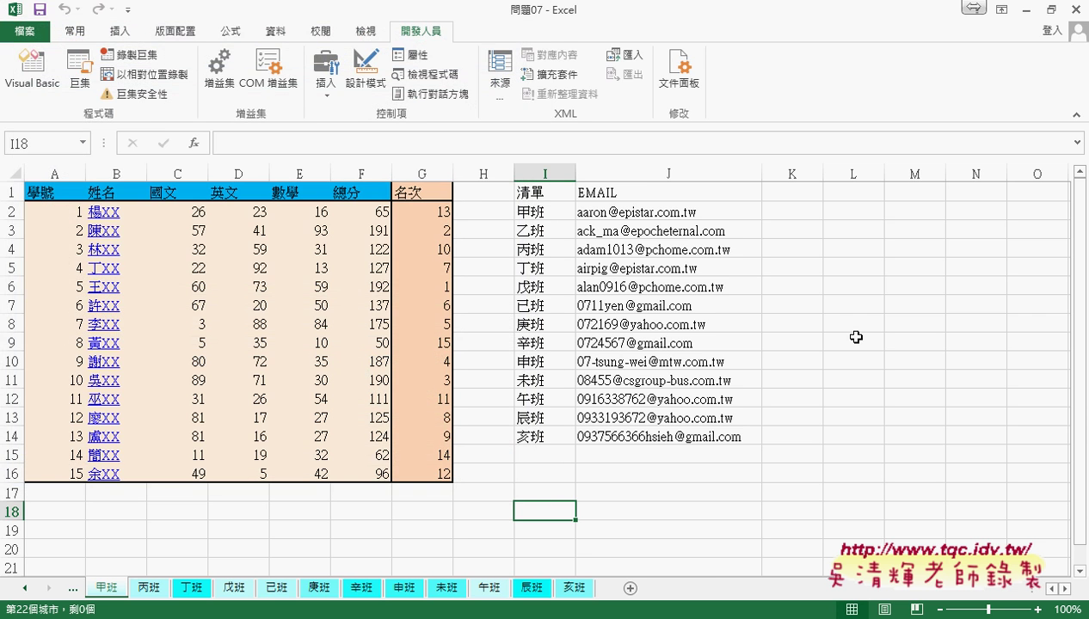
click(1025, 13)
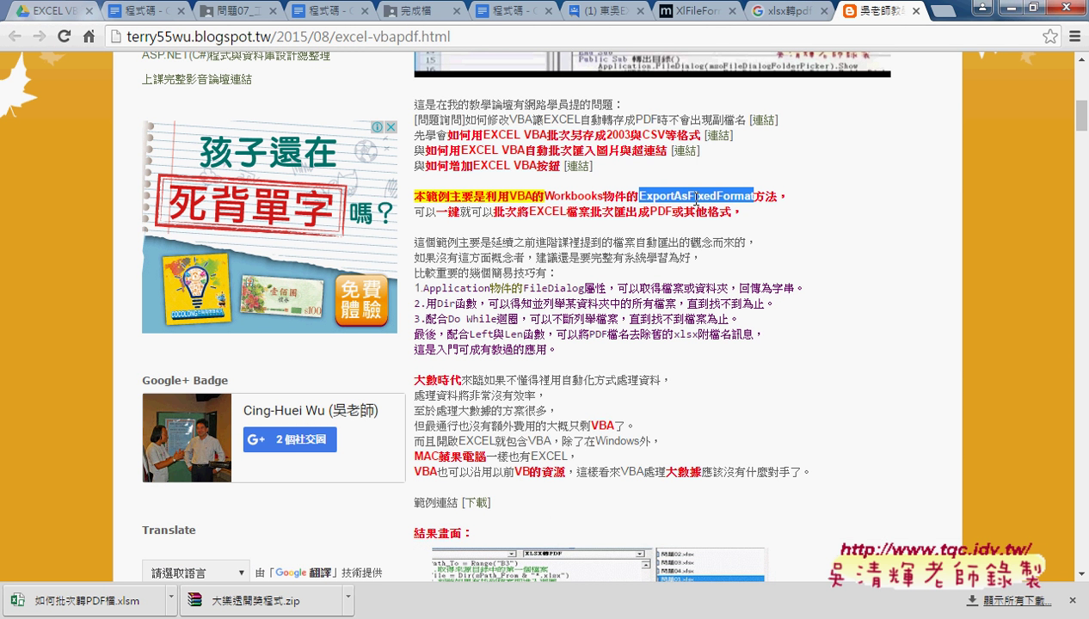
- View the post's result screenshots and the 完成檔 Drive folder, then switch to the 如何批次轉PDF檔 workbook
scroll(757, 338, down, 1)
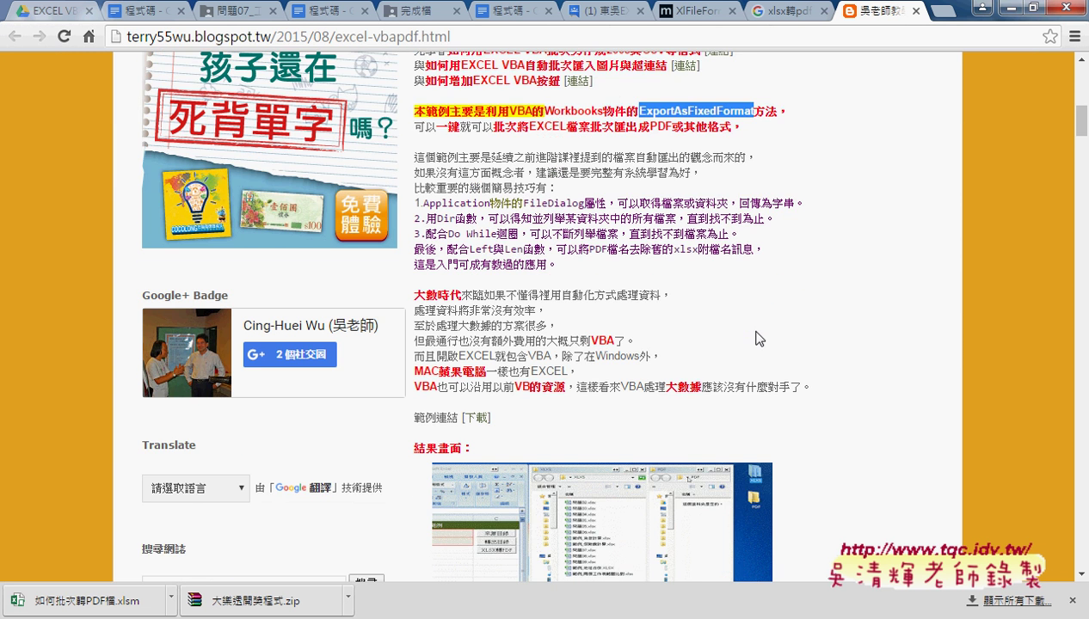
scroll(757, 338, down, 3)
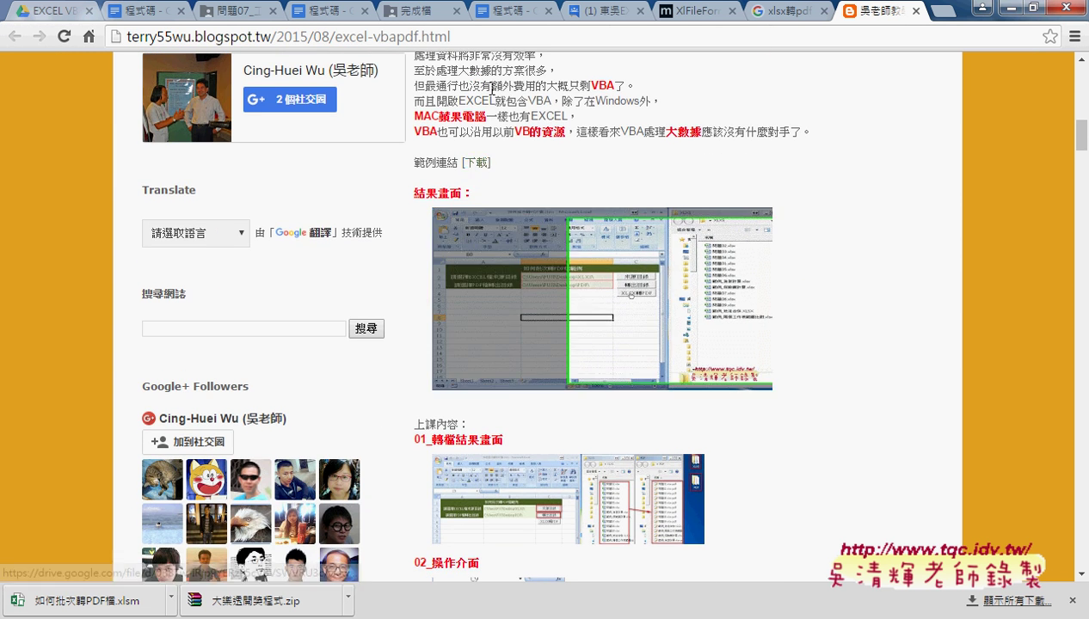
click(422, 13)
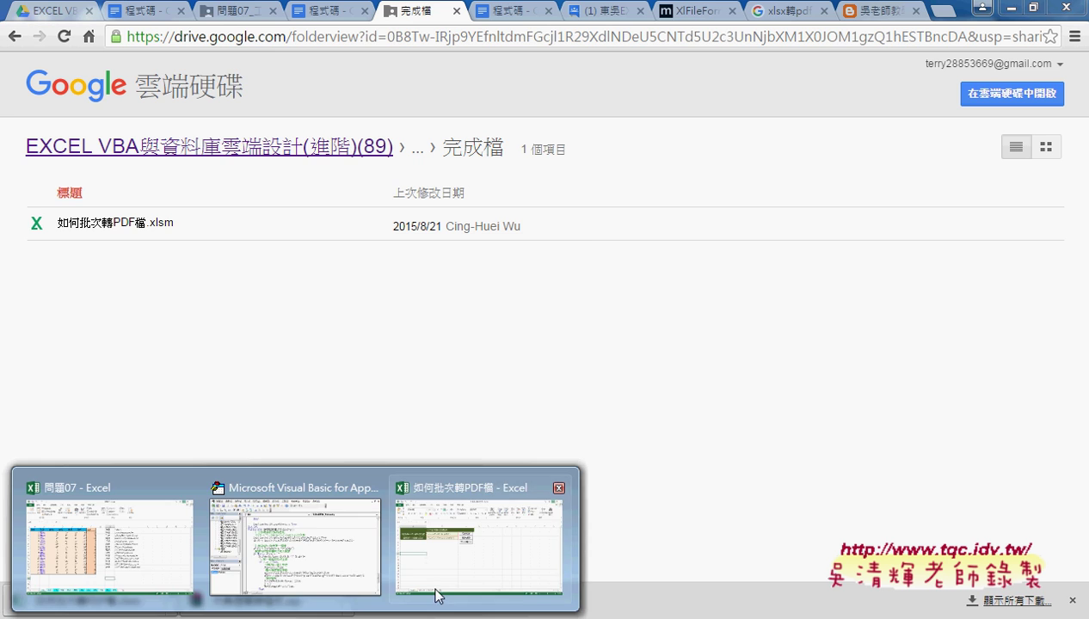
key(alt+Tab)
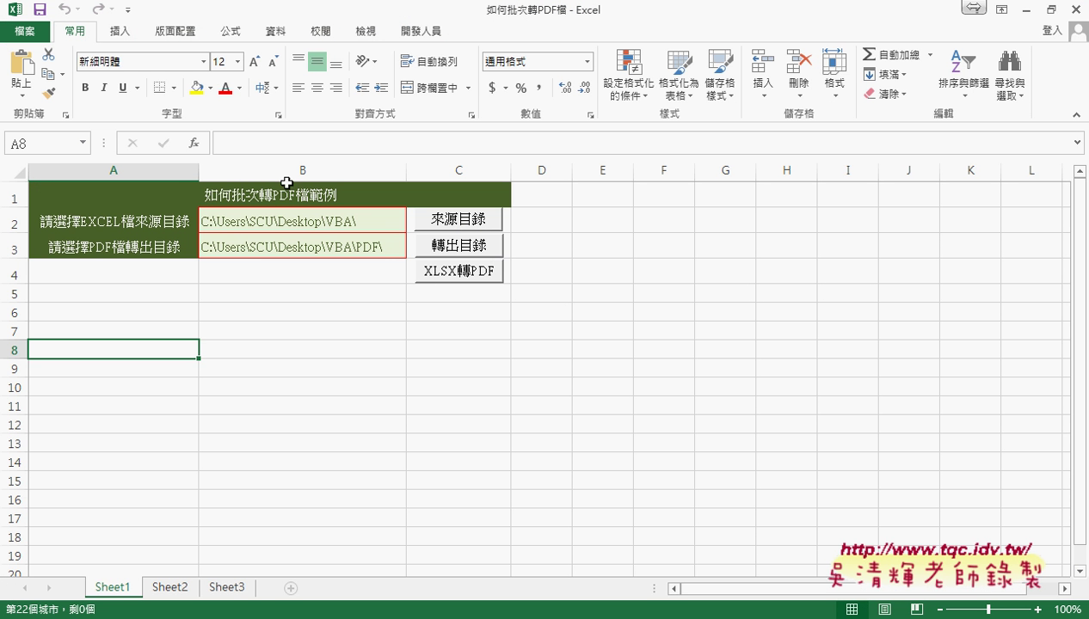
- Choose the VBA folder as the source folder in cell B2
click(273, 331)
click(338, 219)
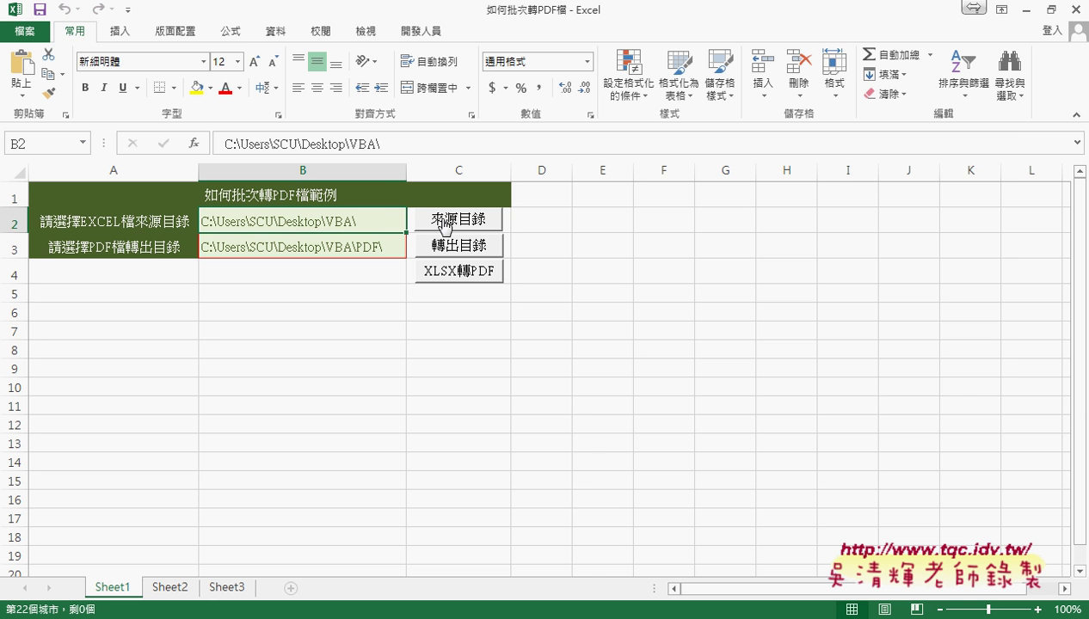
click(477, 222)
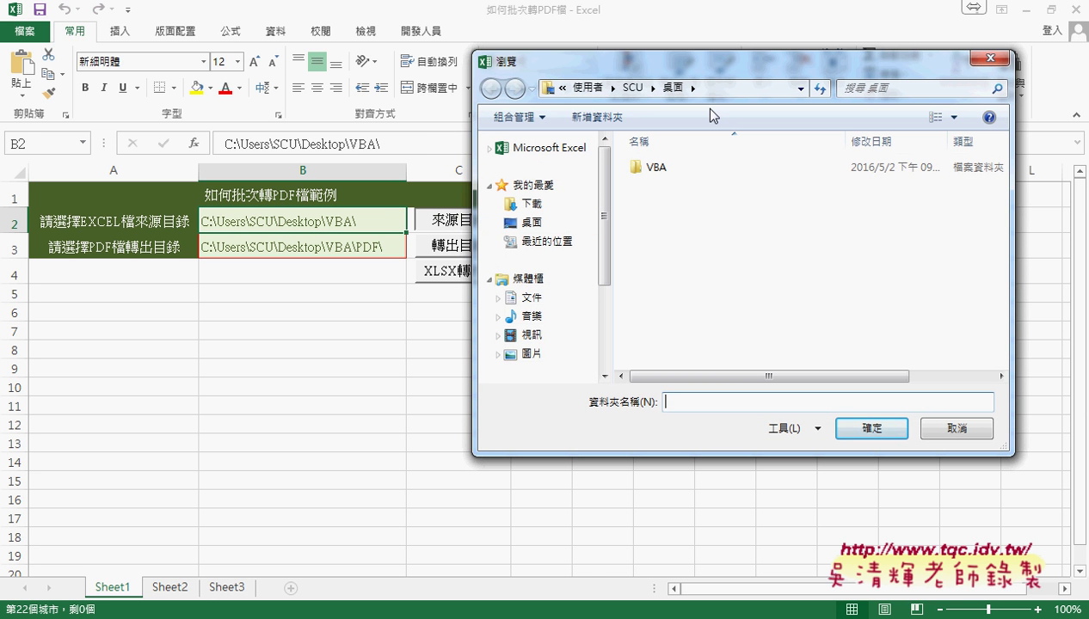
double_click(661, 168)
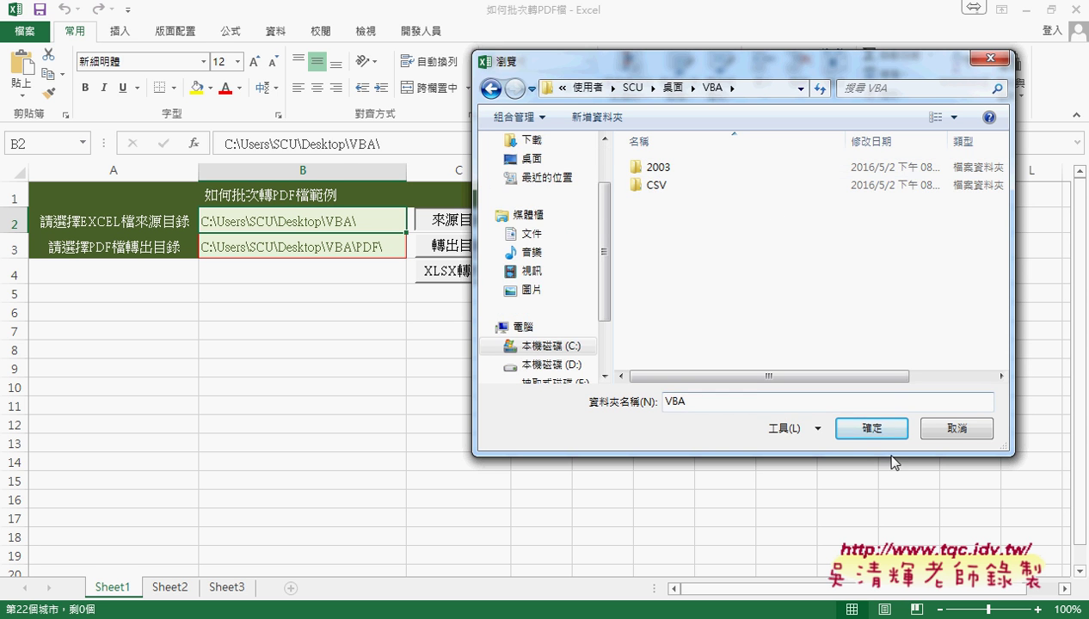
click(875, 429)
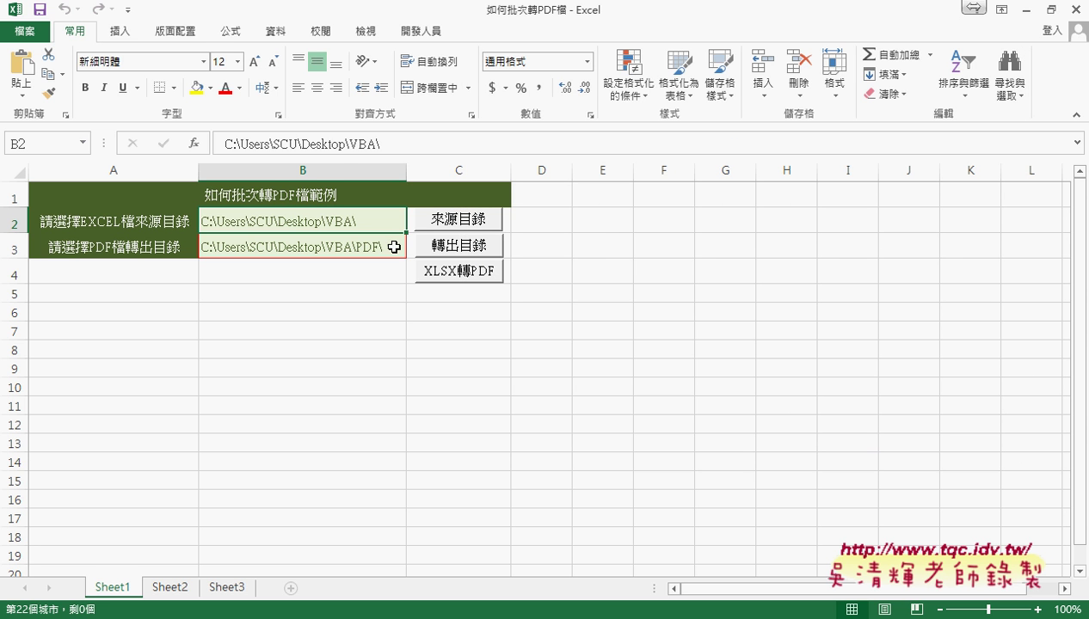
- Create a new folder named PDF inside VBA and choose it as the output folder
click(473, 250)
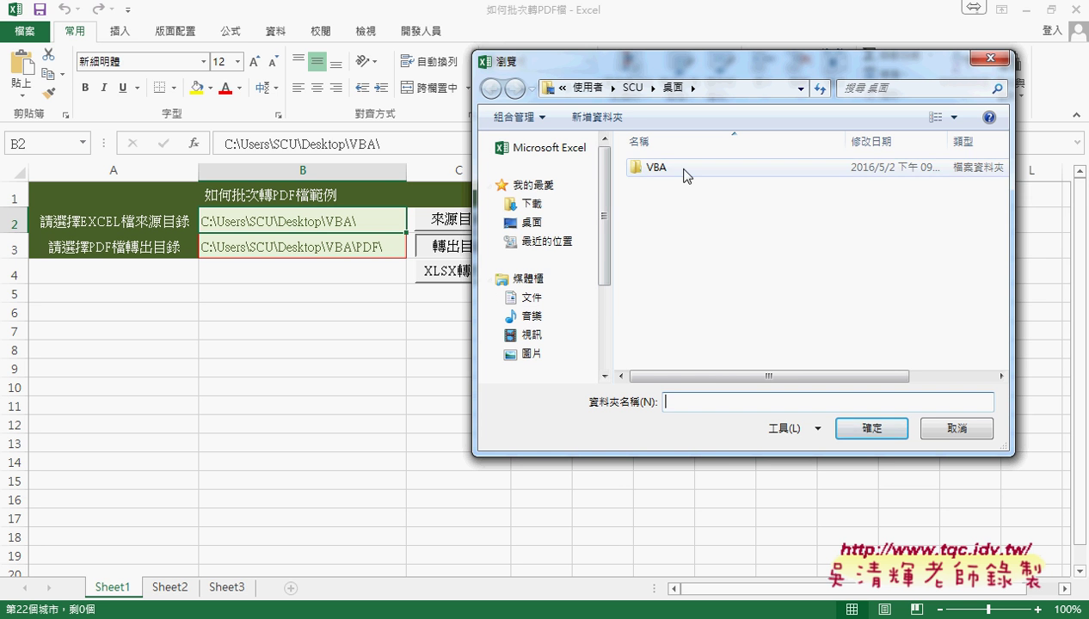
double_click(687, 175)
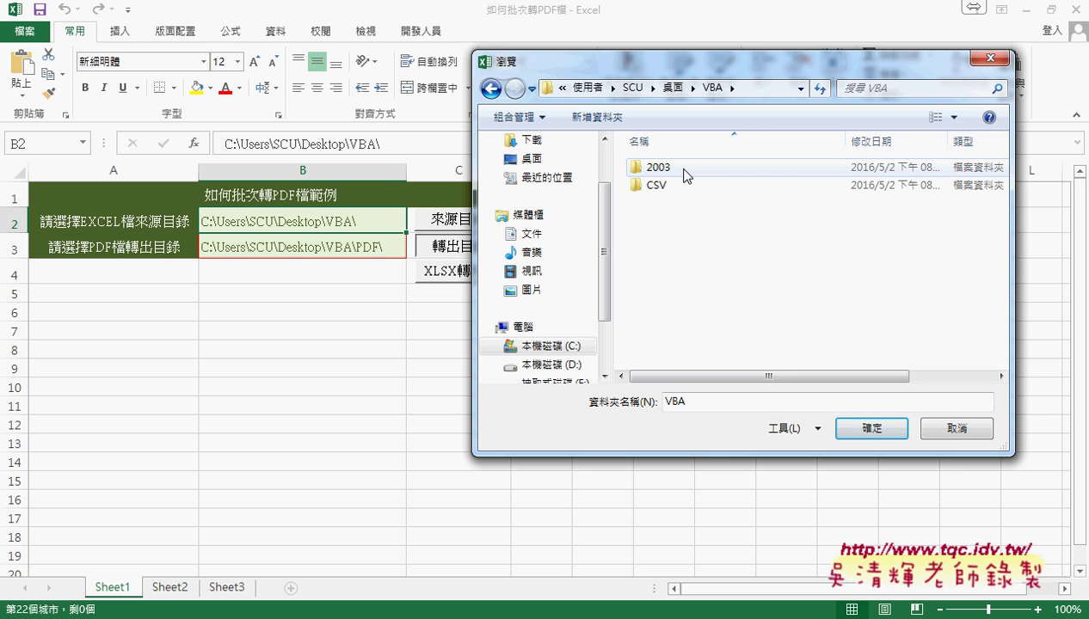
right_click(729, 245)
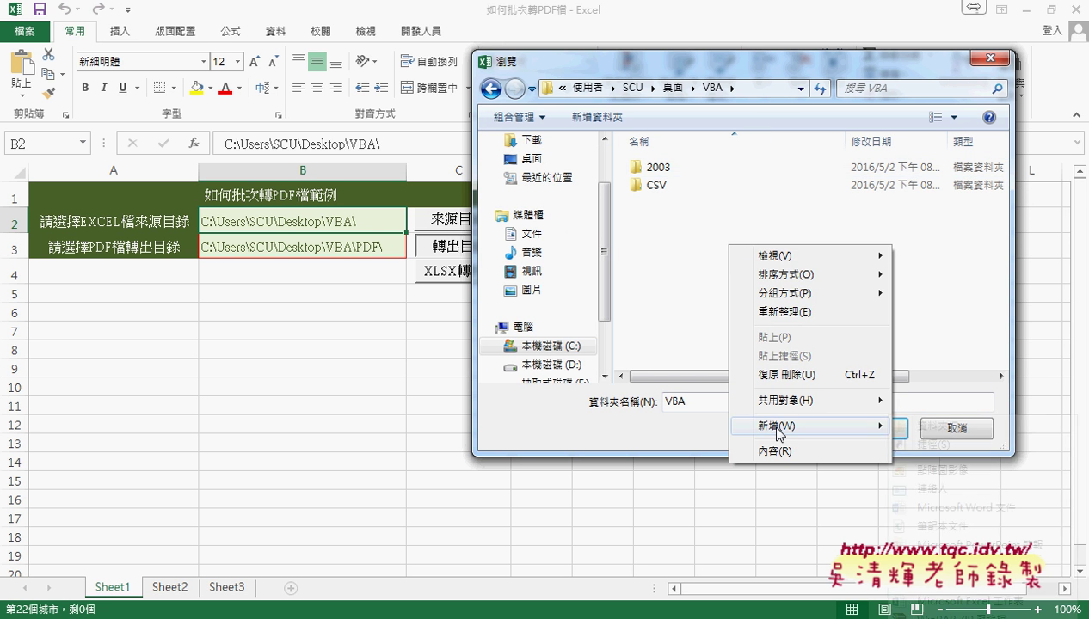
mouse_move(783, 428)
click(933, 425)
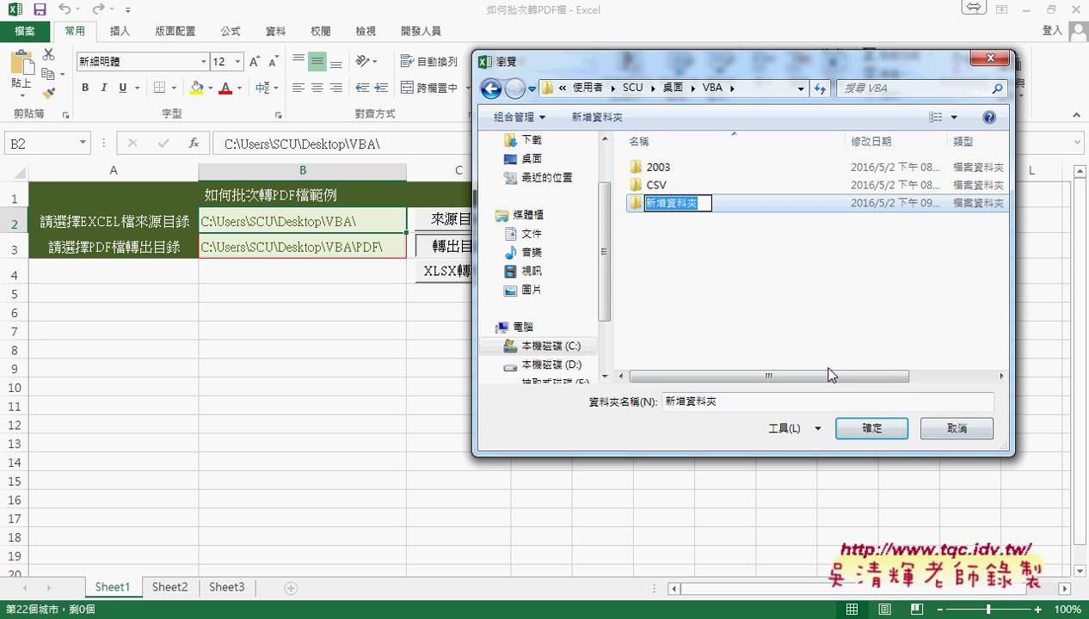
text(PDF)
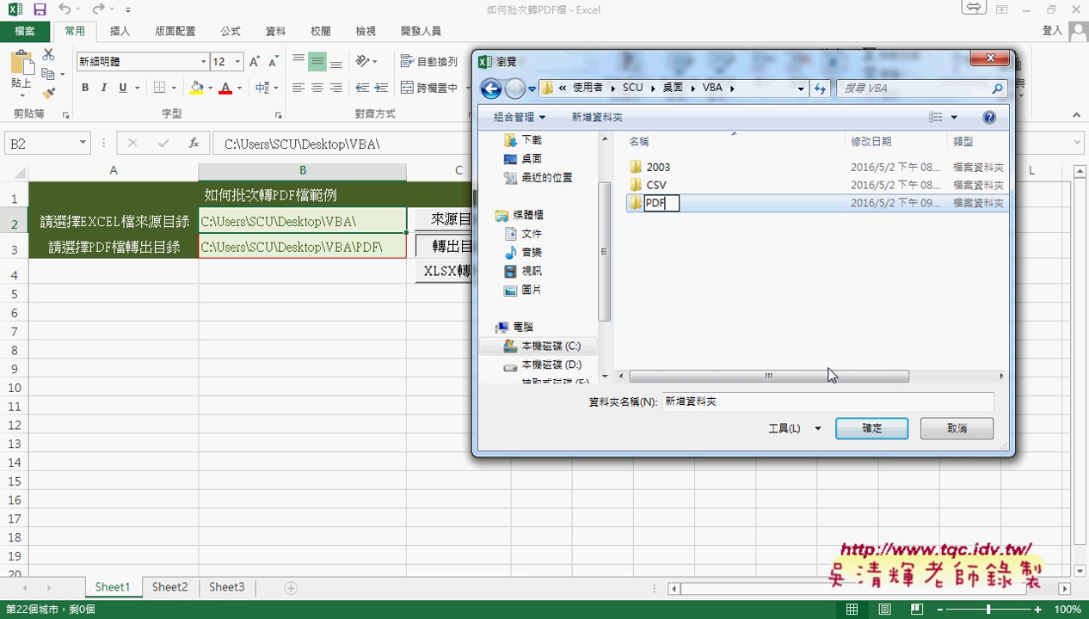
click(723, 283)
double_click(680, 202)
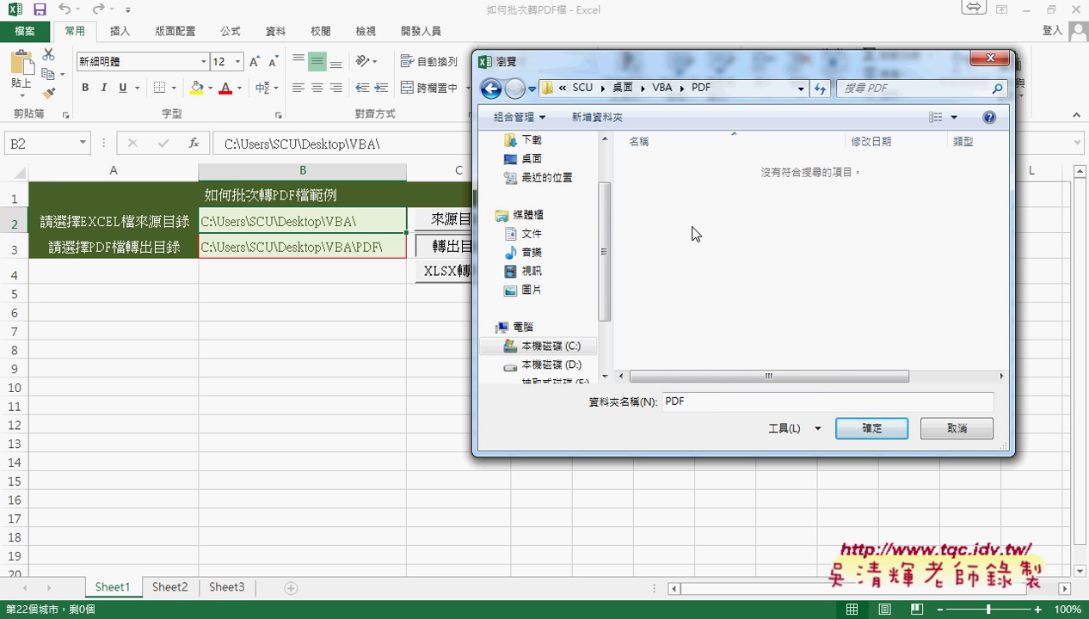
click(881, 426)
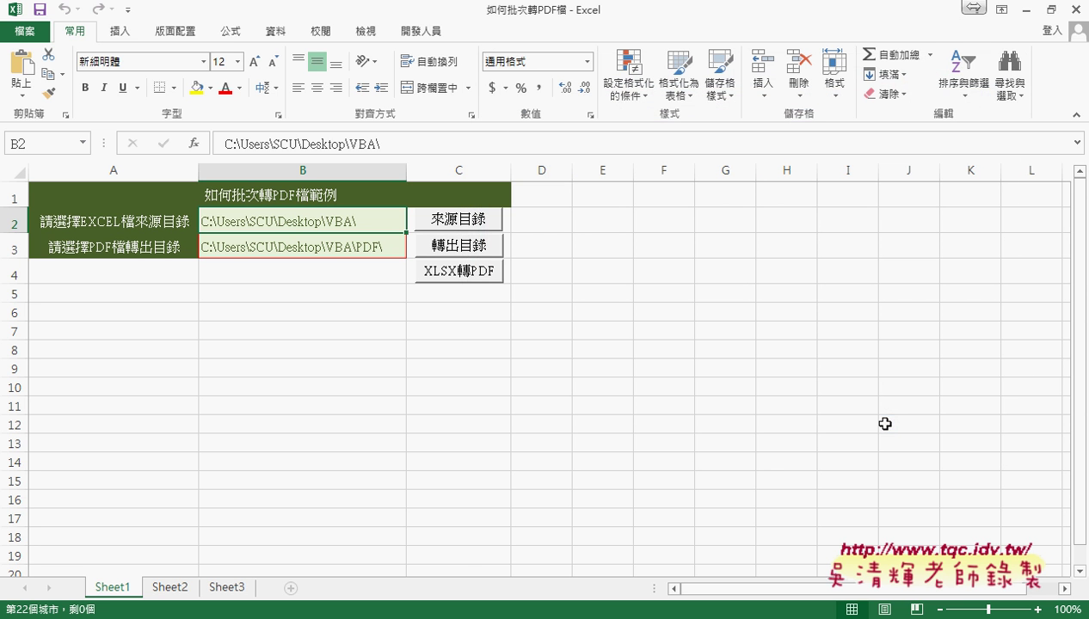
- Run the XLSX轉PDF macro on the VBA folder, then minimize Excel and the browser
click(479, 275)
click(1026, 10)
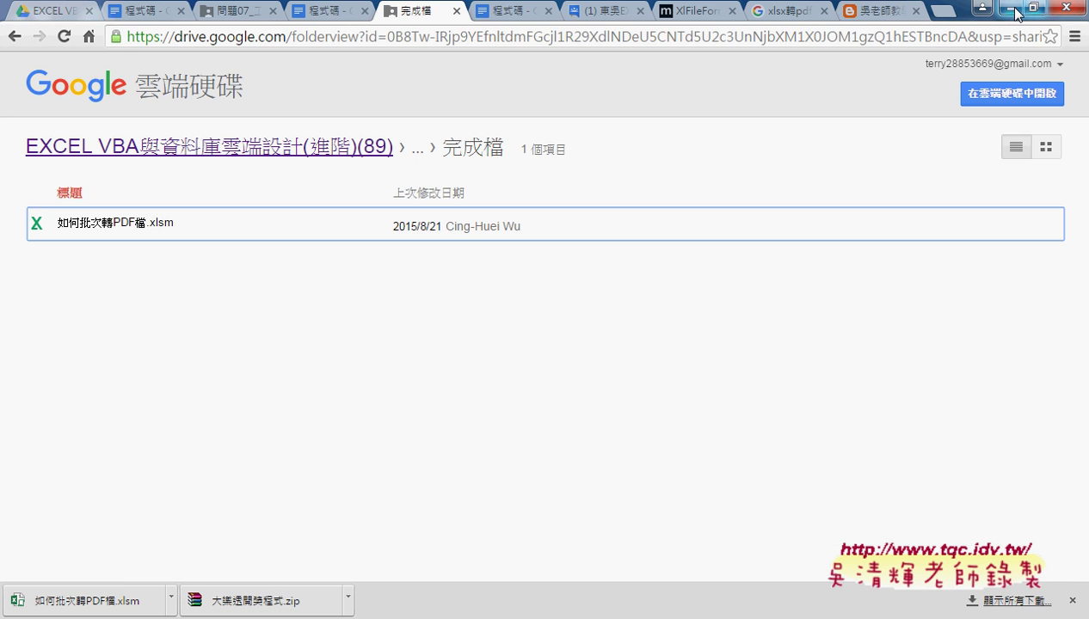
click(1009, 8)
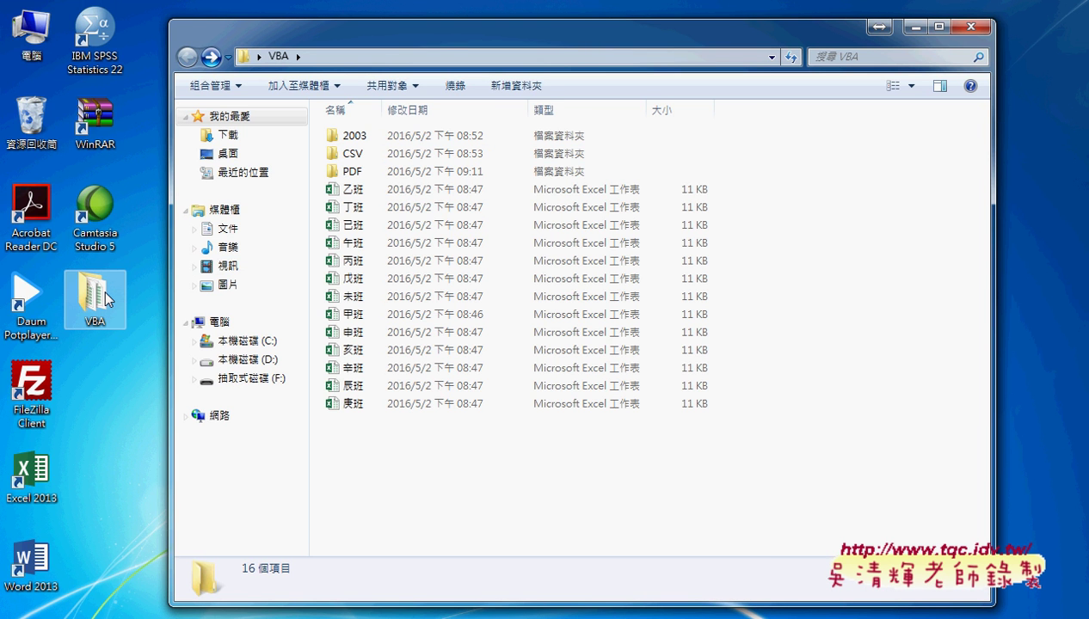
- Open the PDF folder and check 乙班.pdf's score table in Acrobat Reader before closing it
double_click(355, 172)
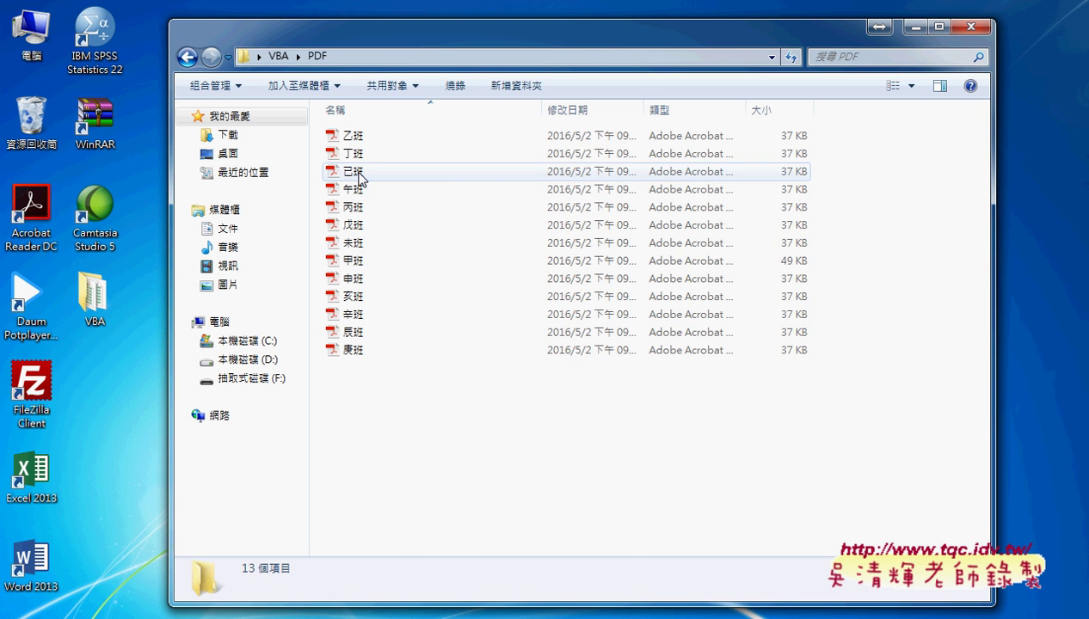
double_click(375, 140)
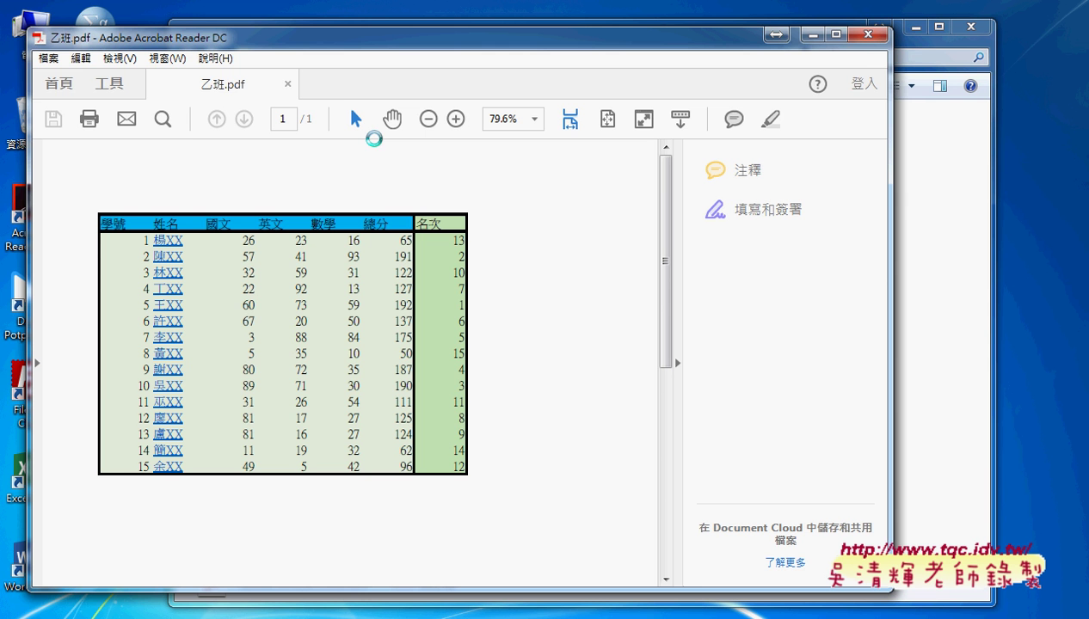
click(867, 34)
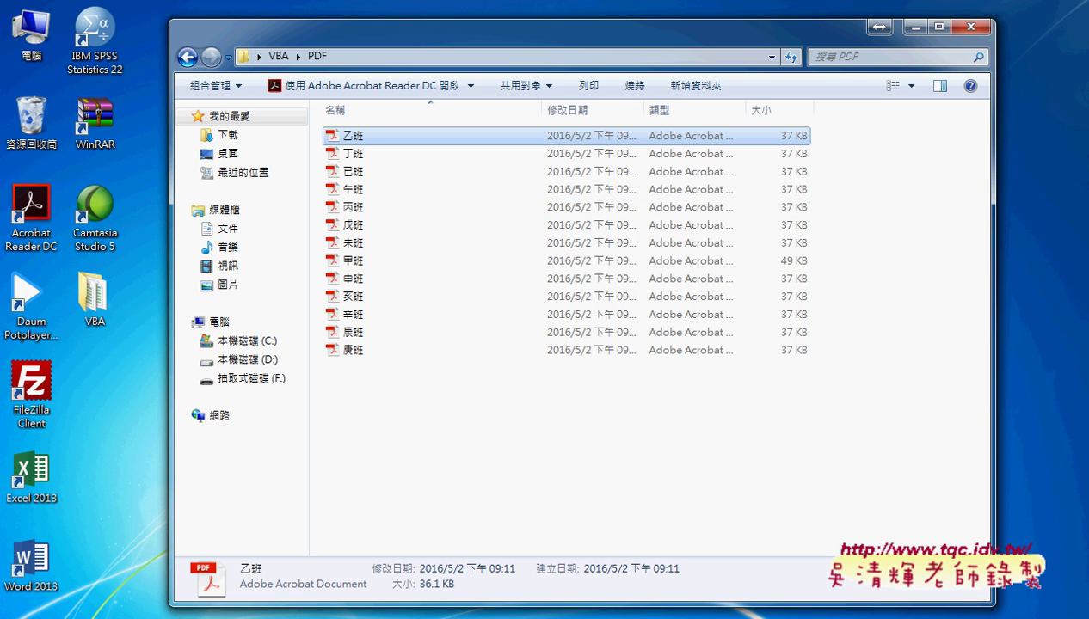
- Bring up the VBA editor, maximize then minimize it, and return to the 如何批次轉PDF檔 workbook
mouse_move(404, 612)
click(301, 571)
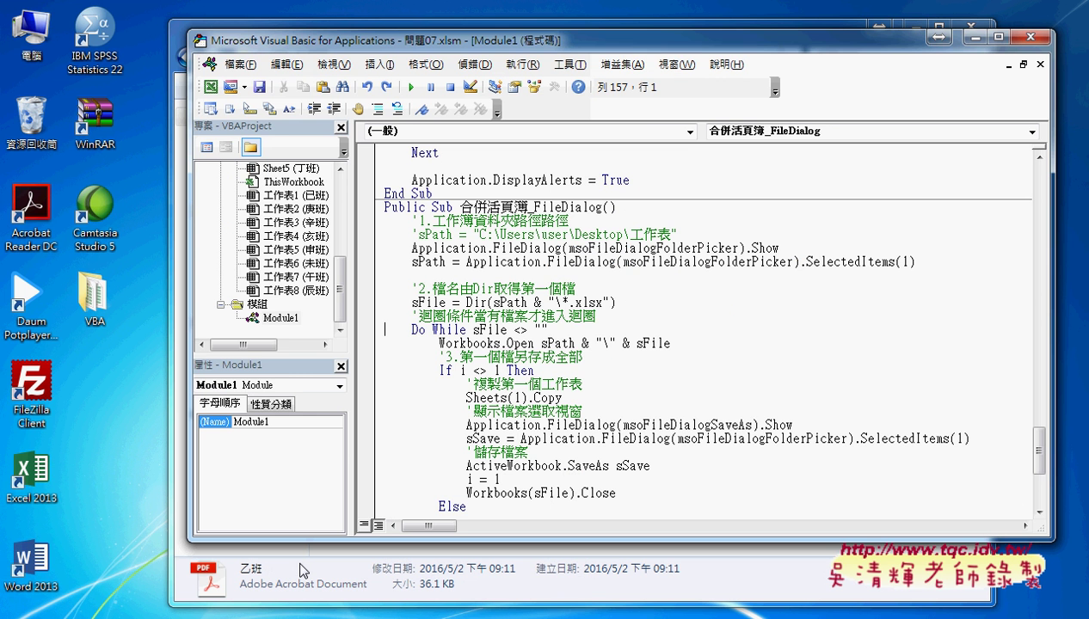
double_click(657, 37)
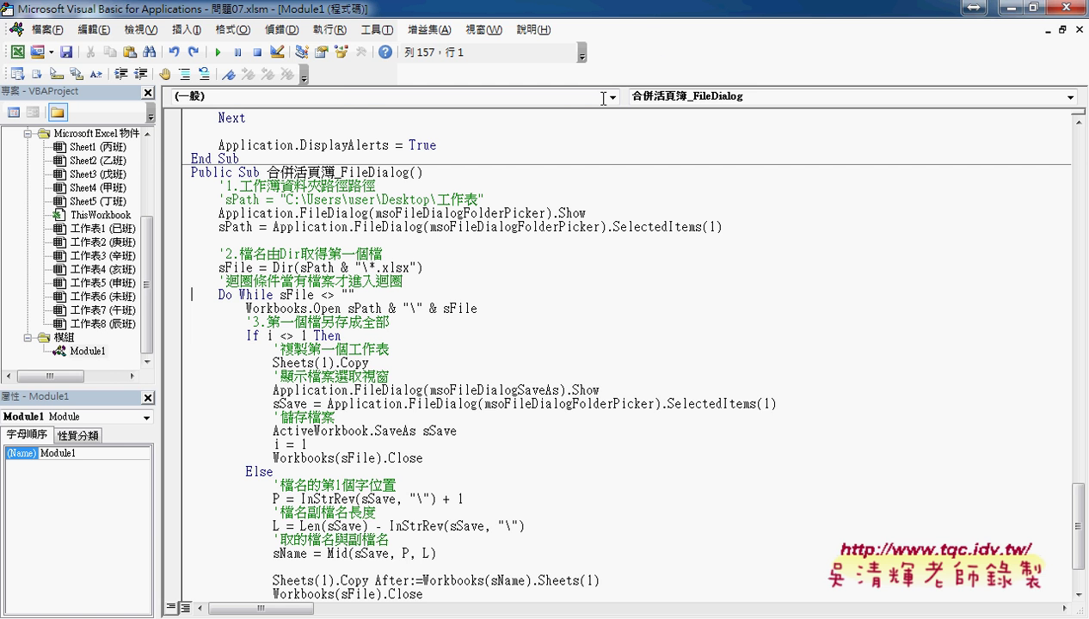
click(1010, 7)
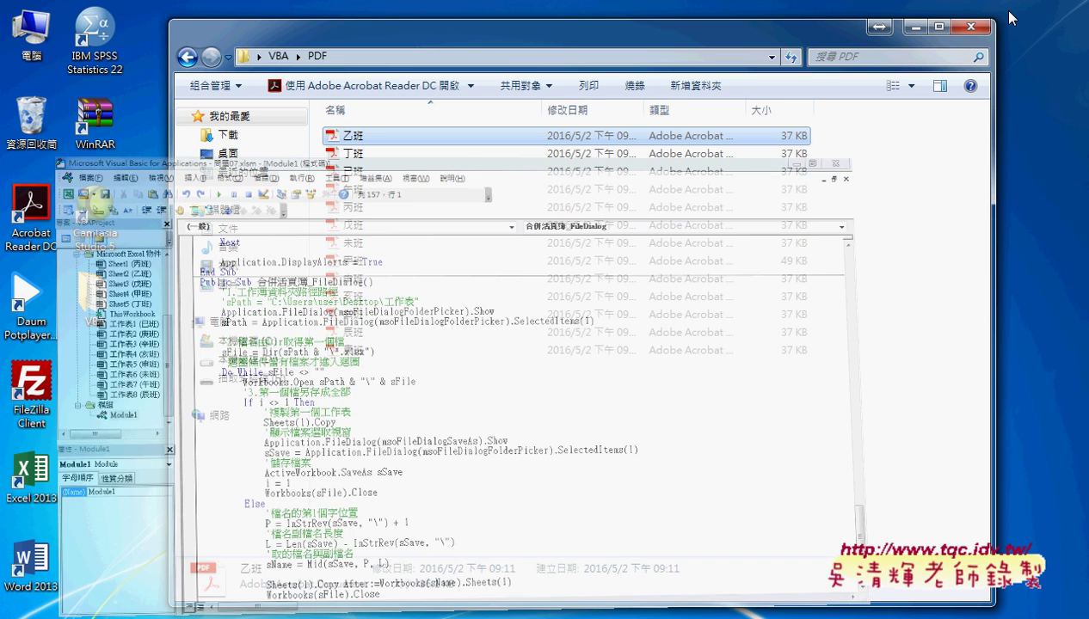
click(296, 615)
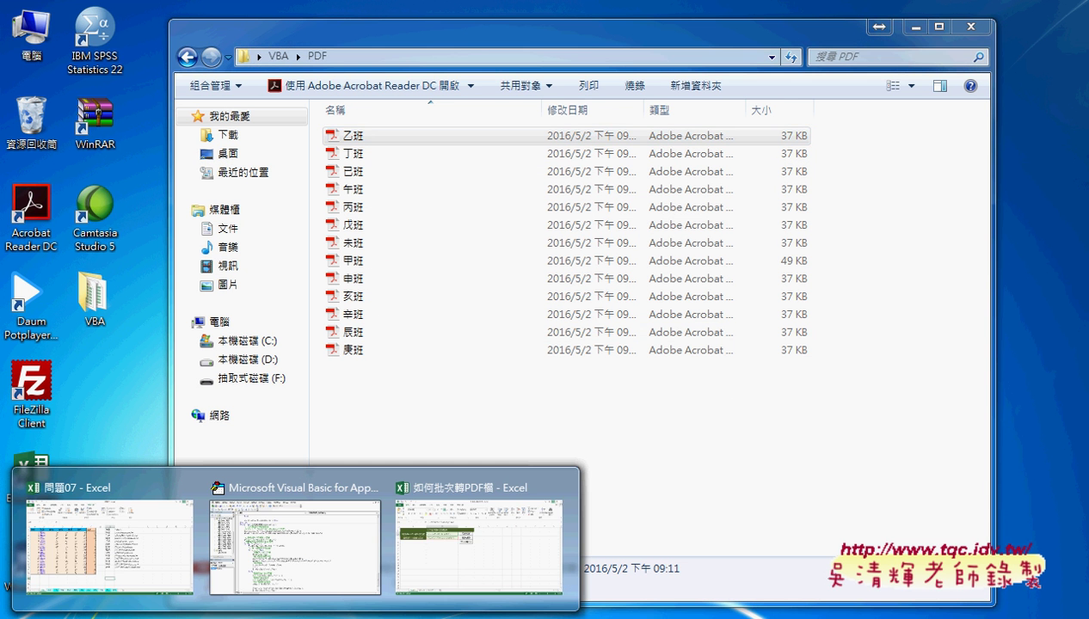
mouse_move(158, 554)
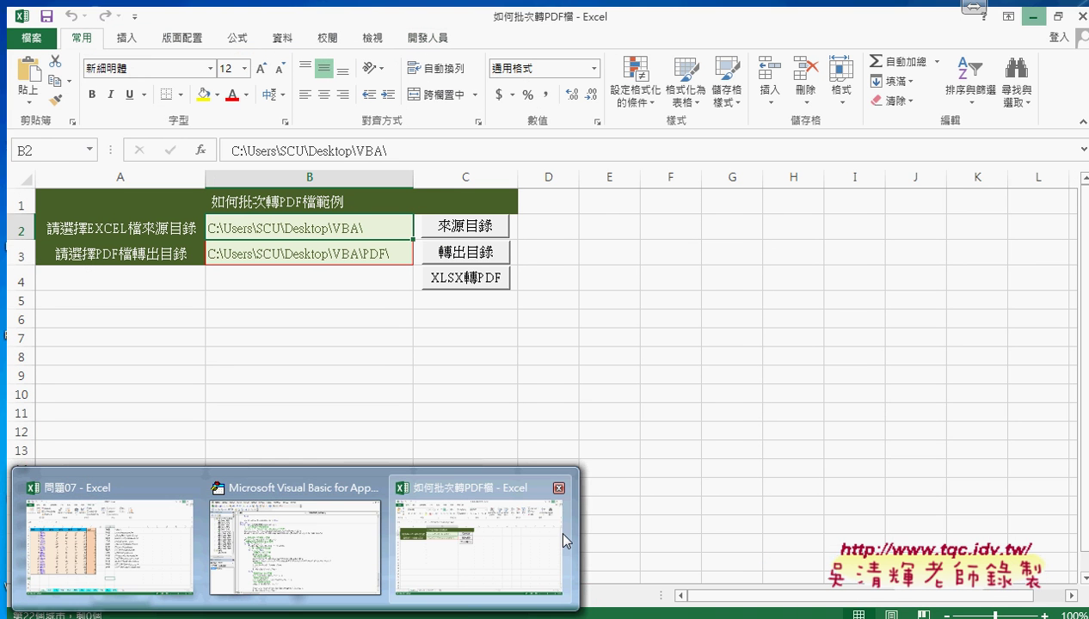
click(479, 543)
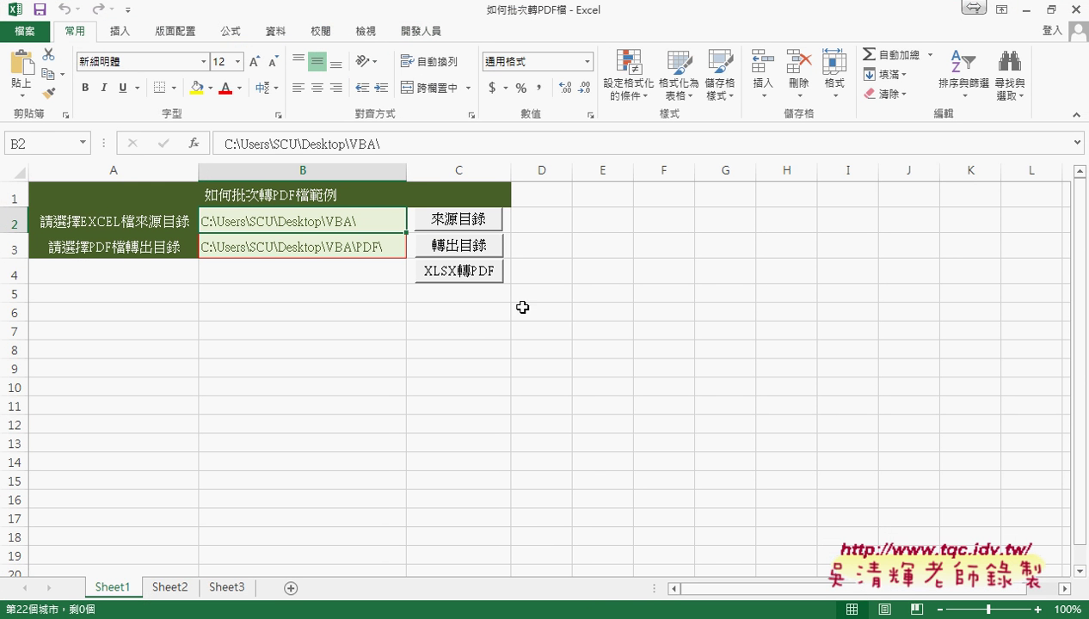
- Open the 來源目錄 button's macro code and place the VBA window beside the sheet
right_click(455, 223)
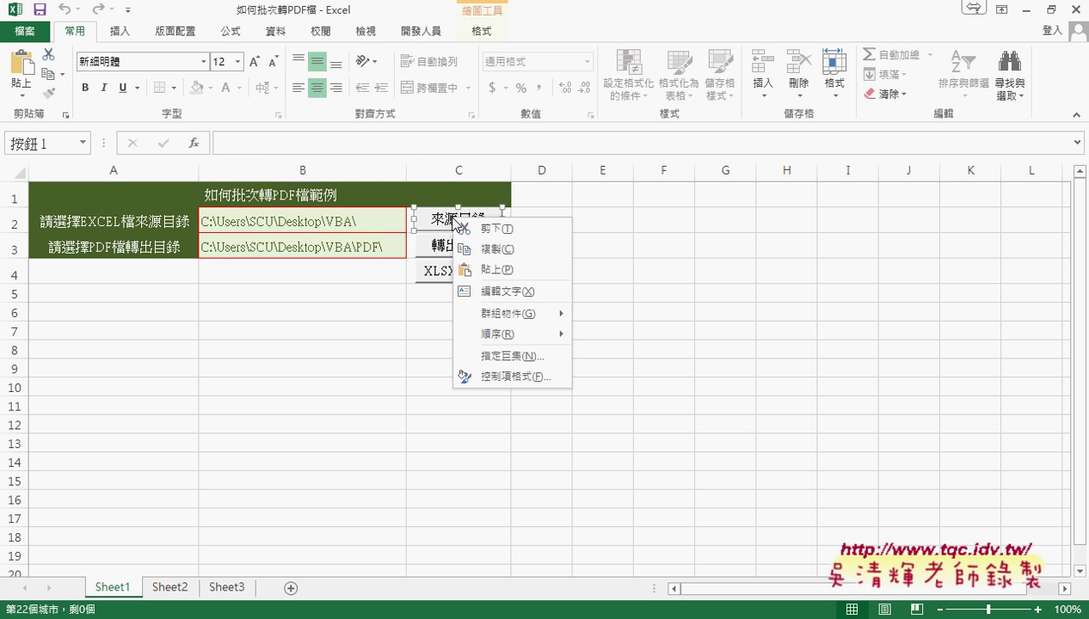
click(511, 355)
click(635, 229)
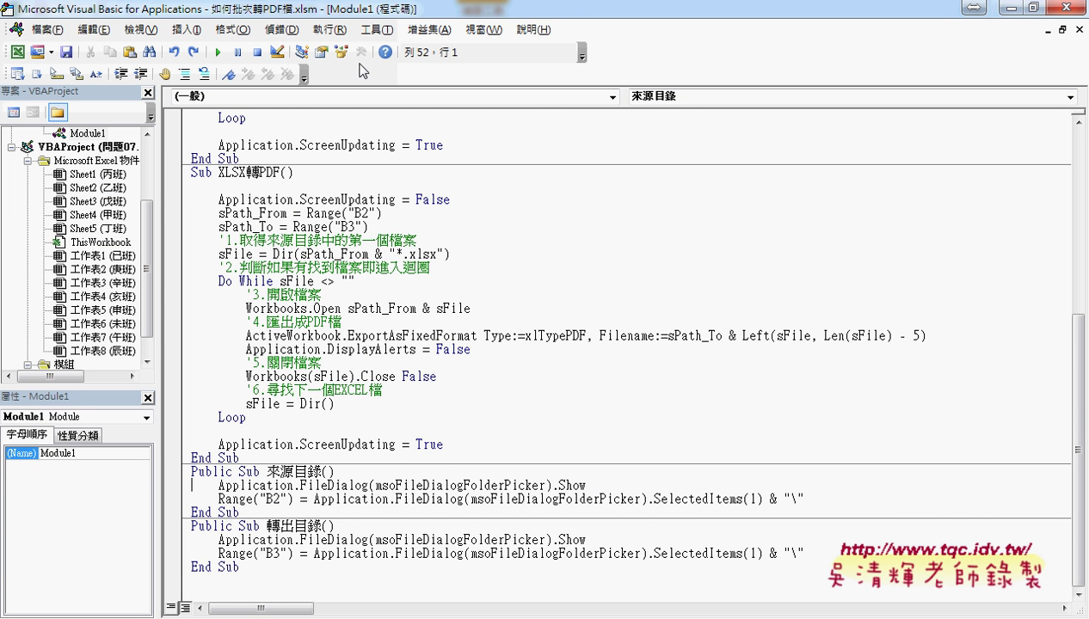
double_click(379, 24)
drag(398, 48, 647, 43)
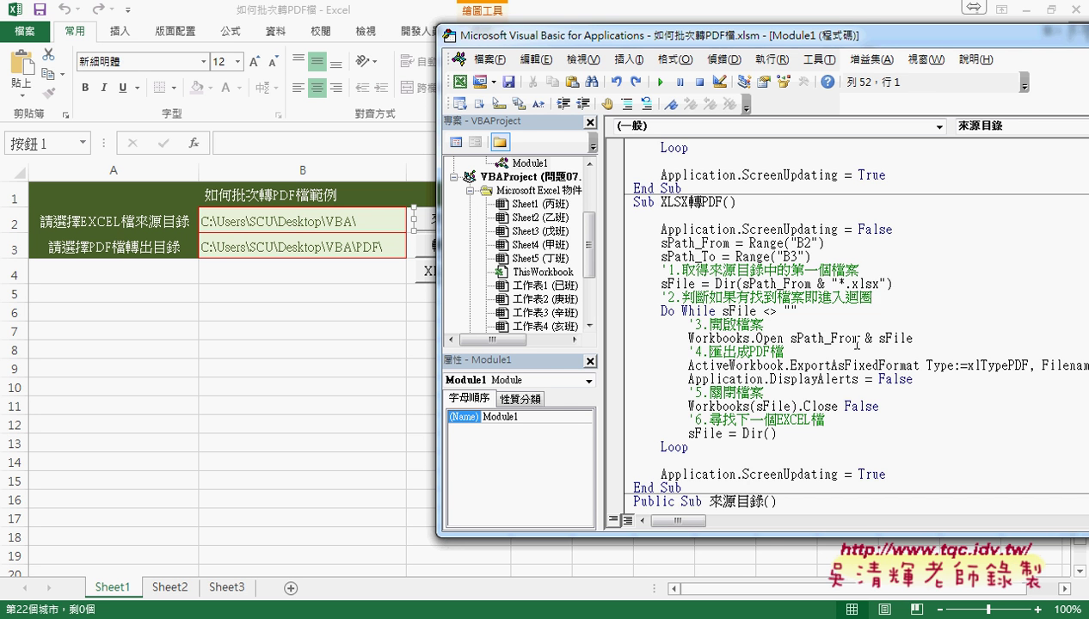
scroll(857, 344, down, 3)
drag(688, 36, 601, 29)
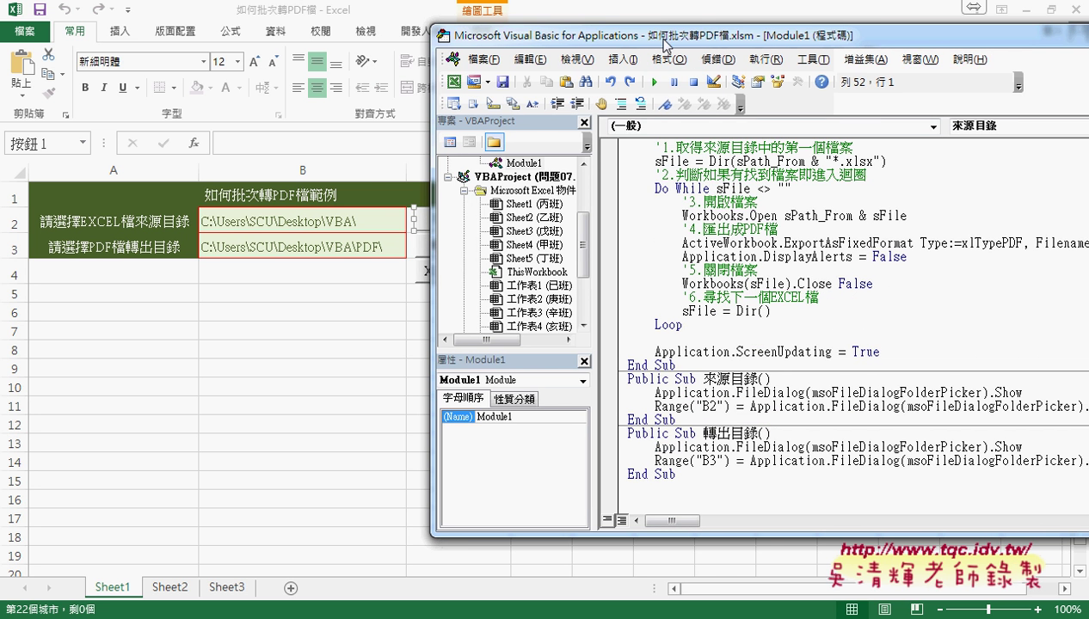
- Explain Application.FileDialog, .SelectedItems(1) and the trailing backslash, linking the B2 code line to cell B2
drag(573, 387, 935, 386)
drag(830, 36, 705, 38)
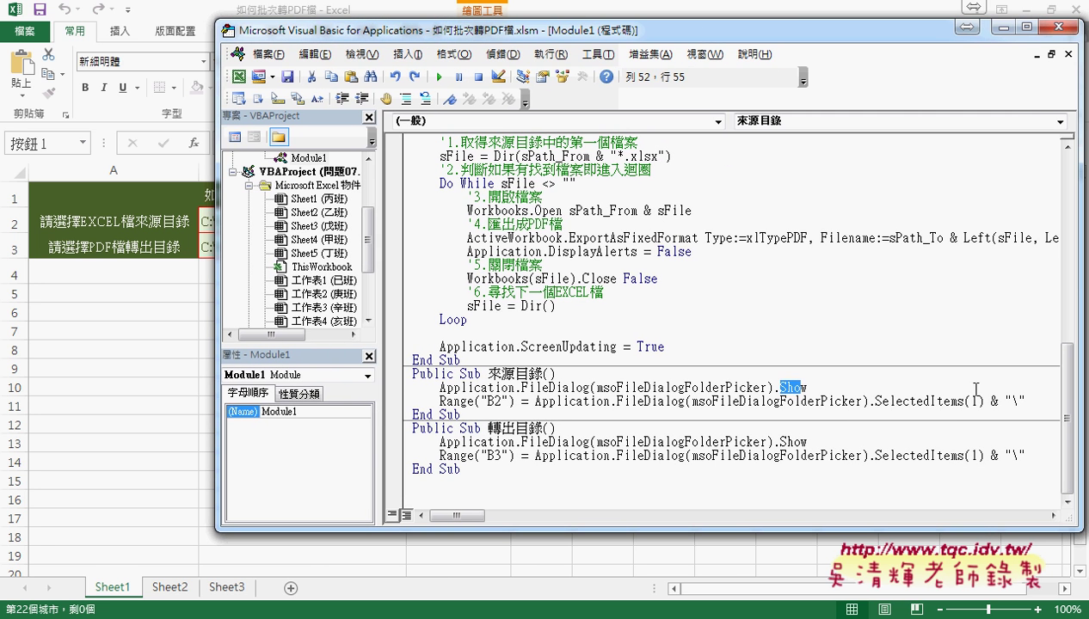
drag(983, 400, 534, 401)
drag(557, 36, 725, 36)
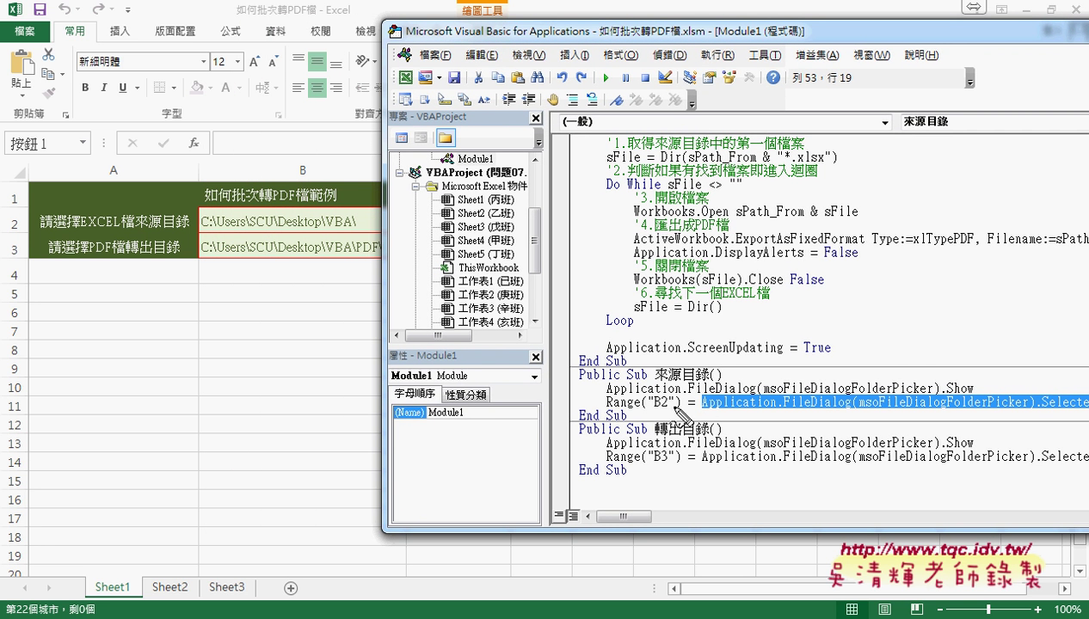
drag(673, 405, 637, 407)
mouse_move(347, 230)
mouse_down()
mouse_move(362, 197)
mouse_move(370, 249)
mouse_up()
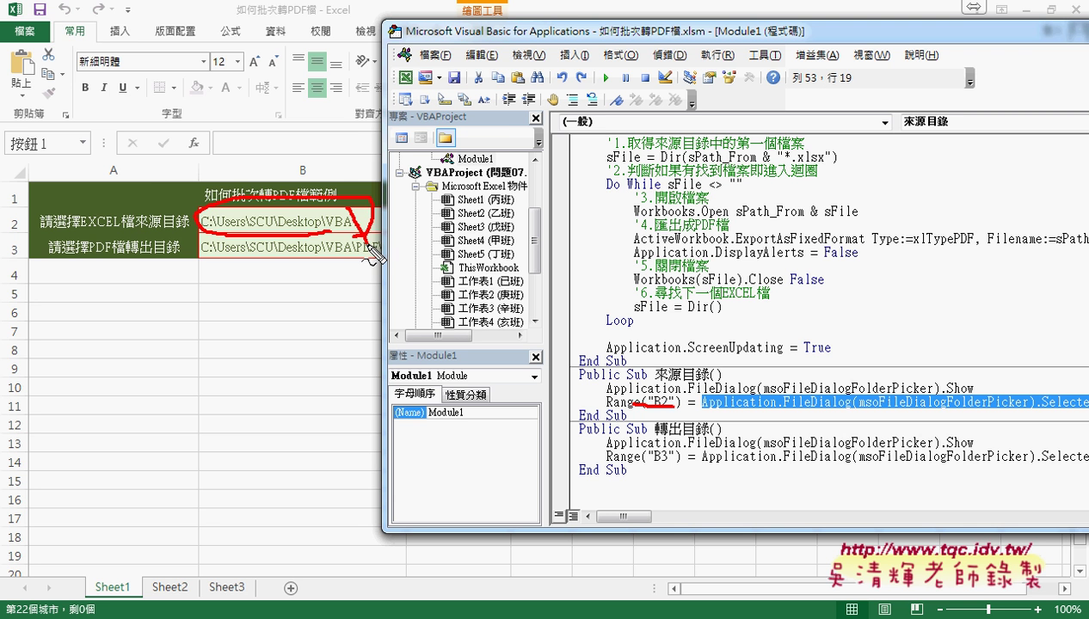
key(Escape)
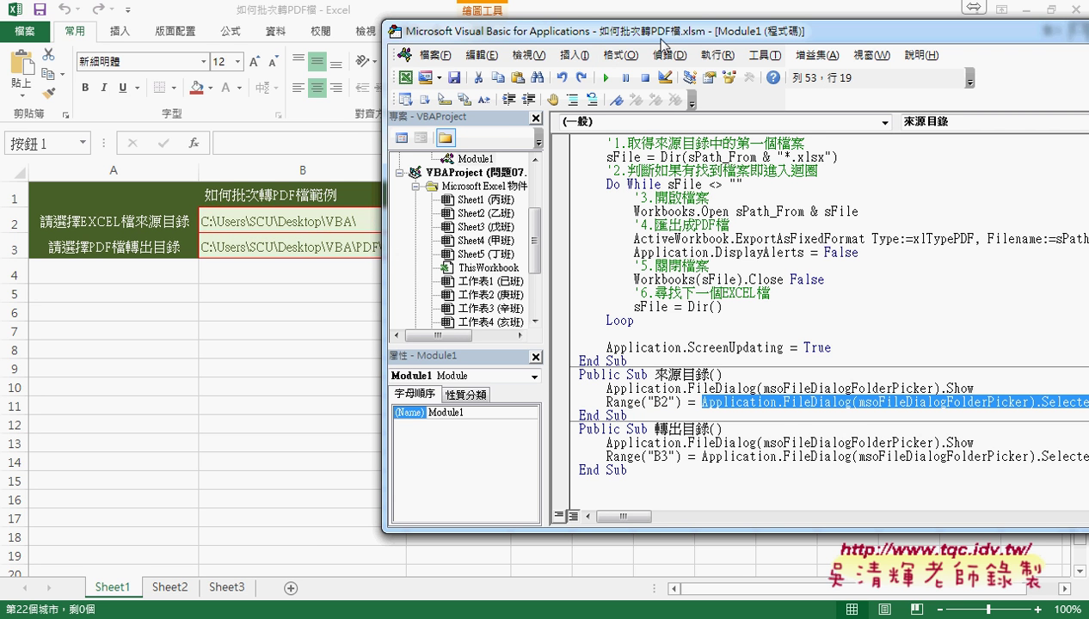
drag(659, 34, 323, 41)
drag(857, 409, 821, 411)
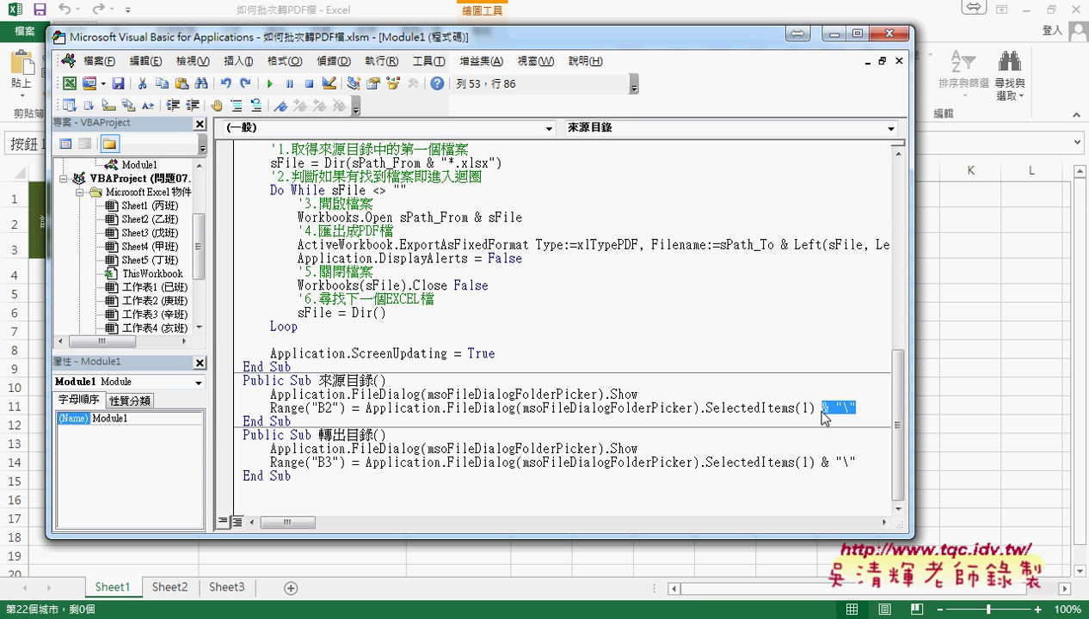
click(438, 449)
drag(852, 462, 286, 443)
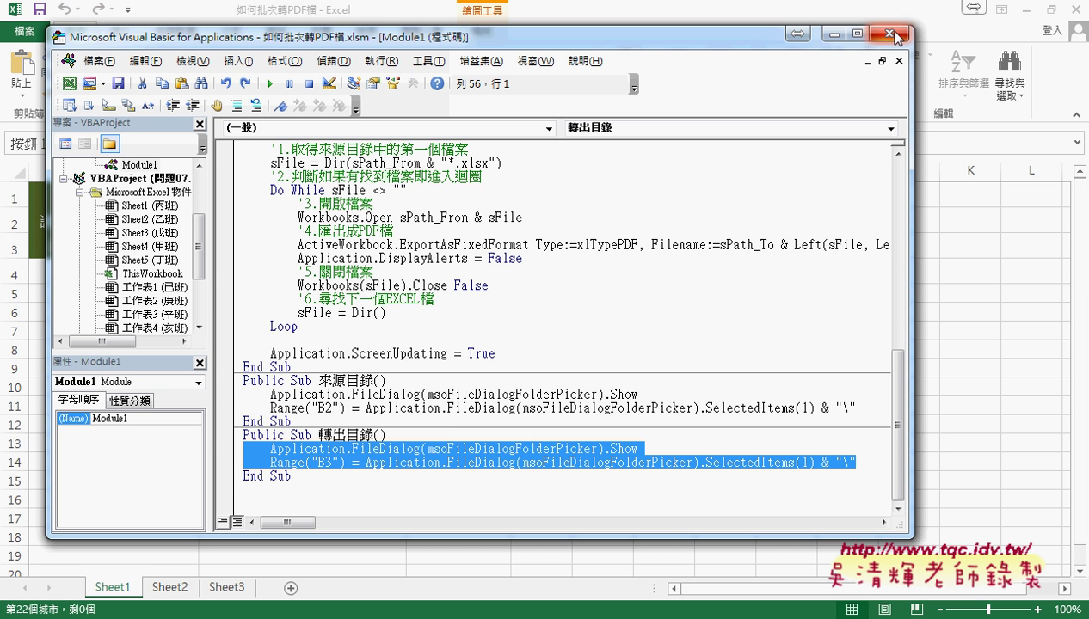
- Widen the code editor to show full XLSX轉PDF lines, then highlight Dir and Do While
scroll(780, 284, up, 3)
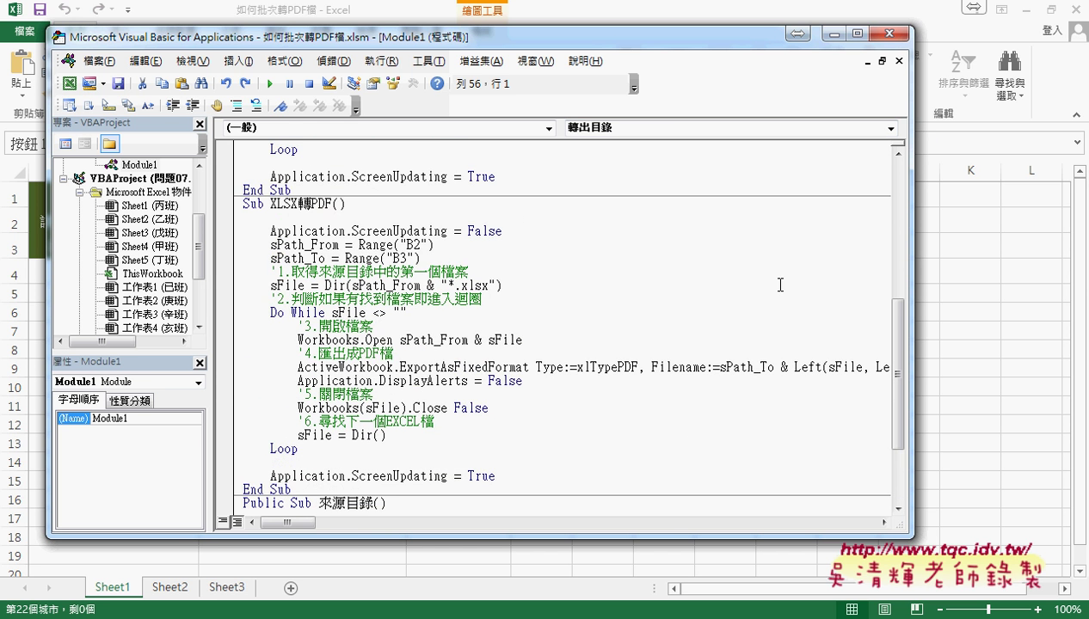
scroll(780, 285, down, 1)
double_click(282, 162)
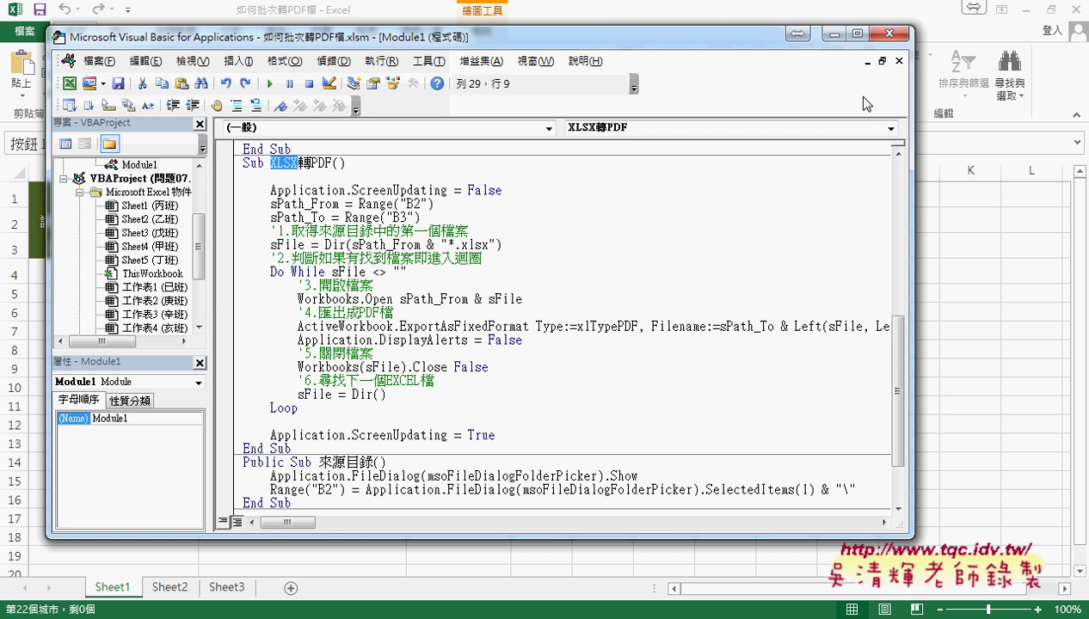
drag(910, 165, 1037, 166)
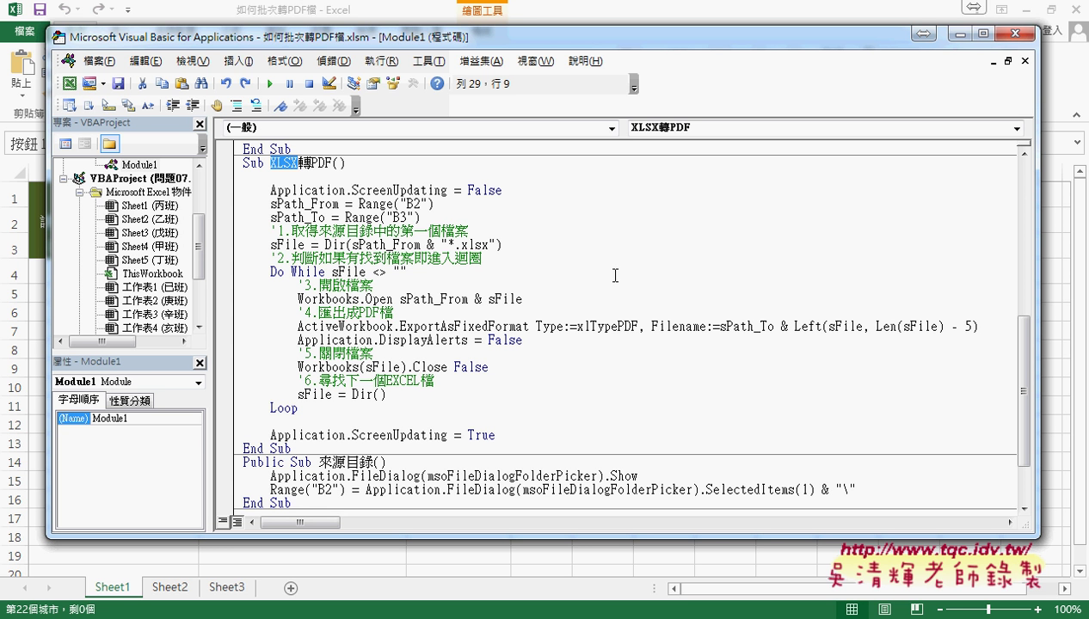
click(324, 245)
drag(324, 245, 344, 245)
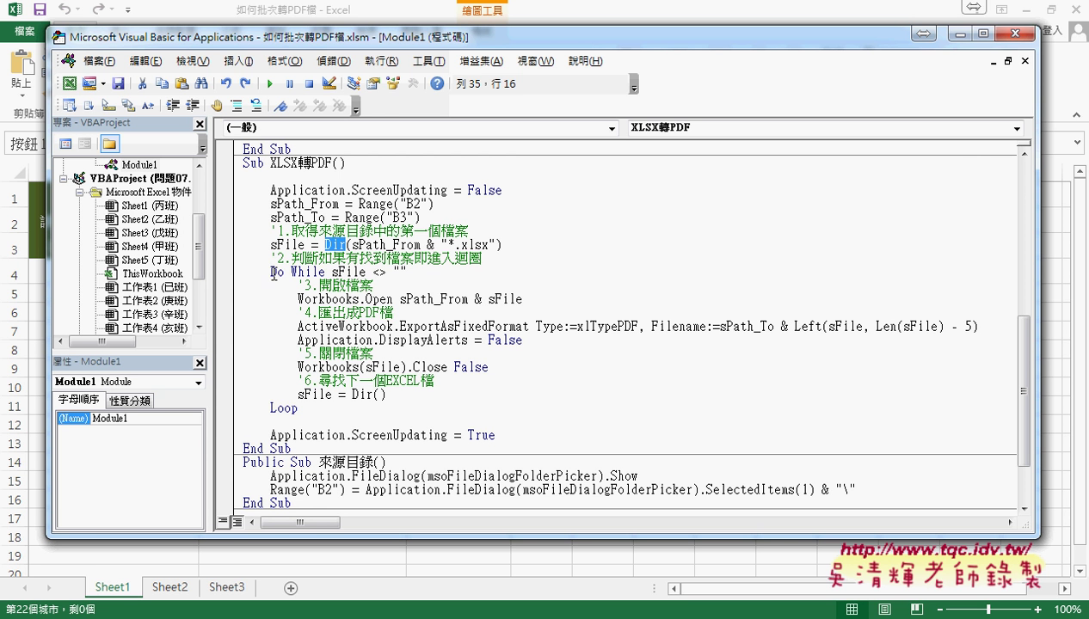
drag(270, 272, 325, 272)
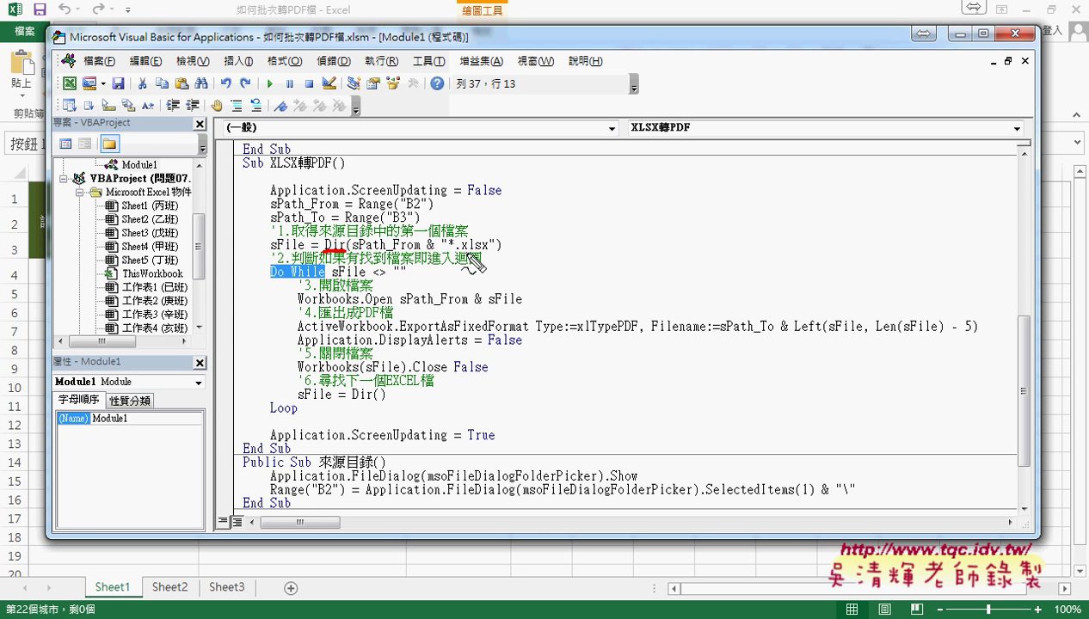
- Underline .xlsx in thick red ink, arrow to it from the destination path, and mark the step 1 comment
drag(455, 252, 488, 251)
mouse_move(456, 204)
mouse_down()
mouse_move(480, 243)
mouse_move(487, 226)
mouse_up()
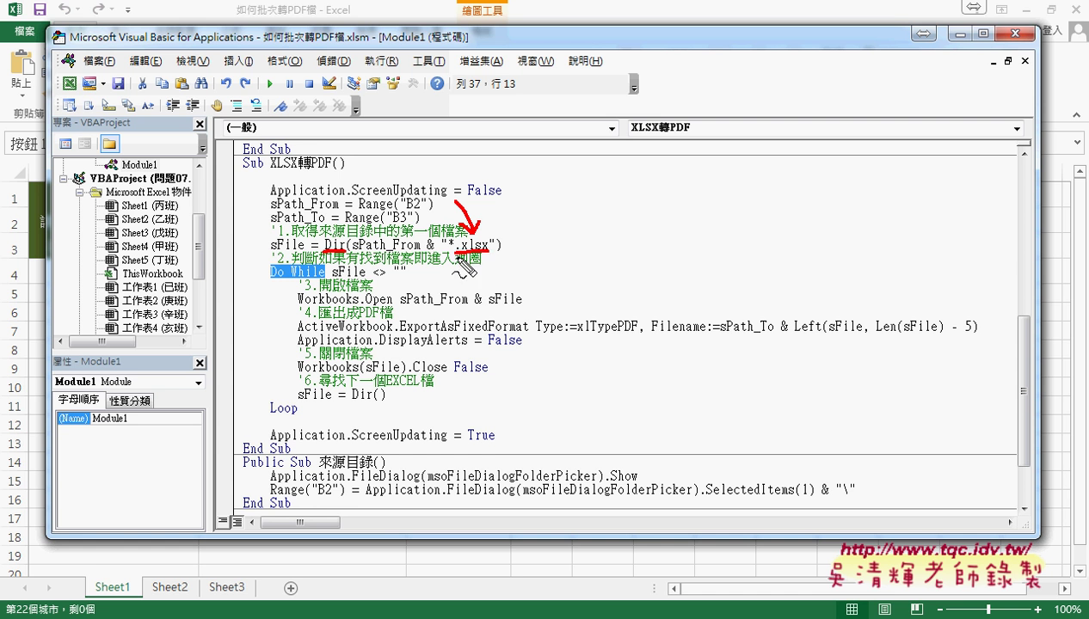
drag(456, 255, 488, 254)
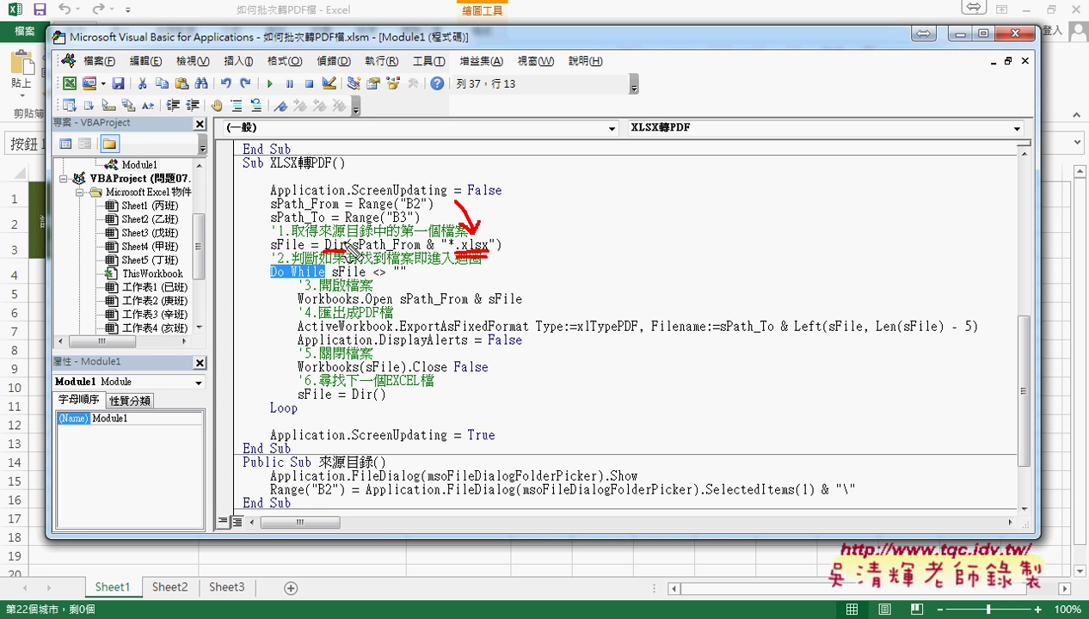
mouse_move(318, 216)
mouse_down()
mouse_move(289, 247)
mouse_move(325, 279)
mouse_up()
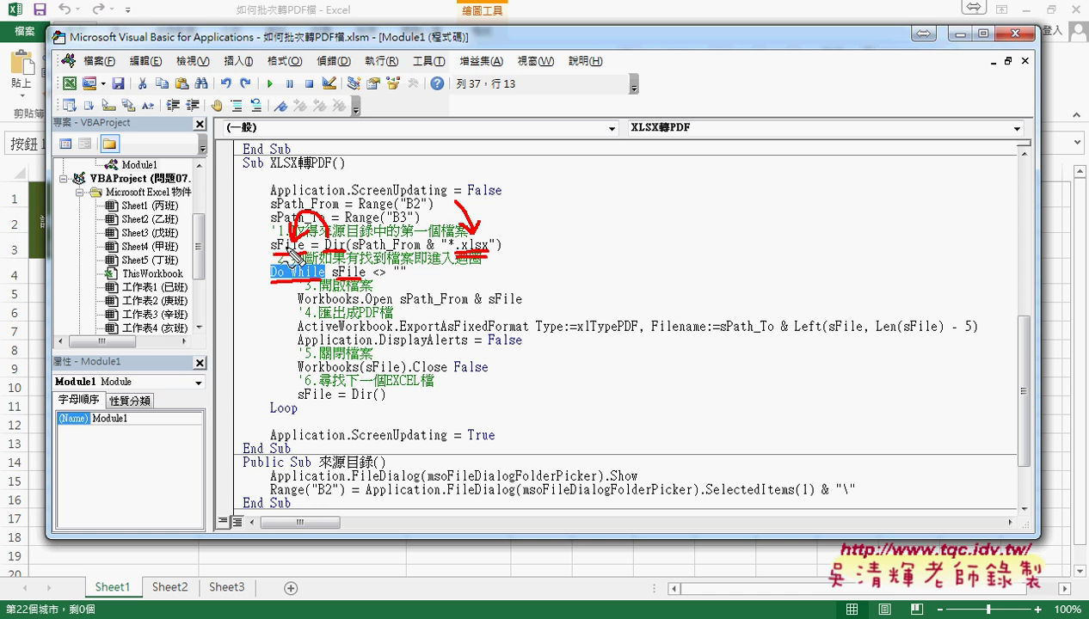
- Underline the Do While not-empty test, Open, xlTypePDF, Filename and sPath_To in red
drag(376, 279, 408, 277)
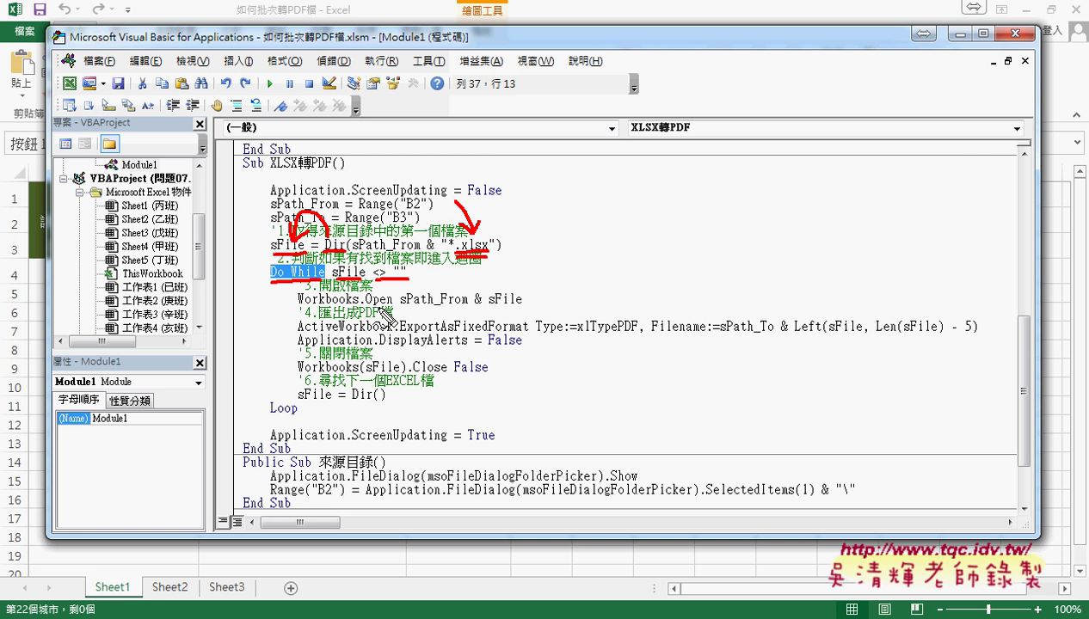
drag(372, 304, 395, 304)
drag(632, 335, 574, 335)
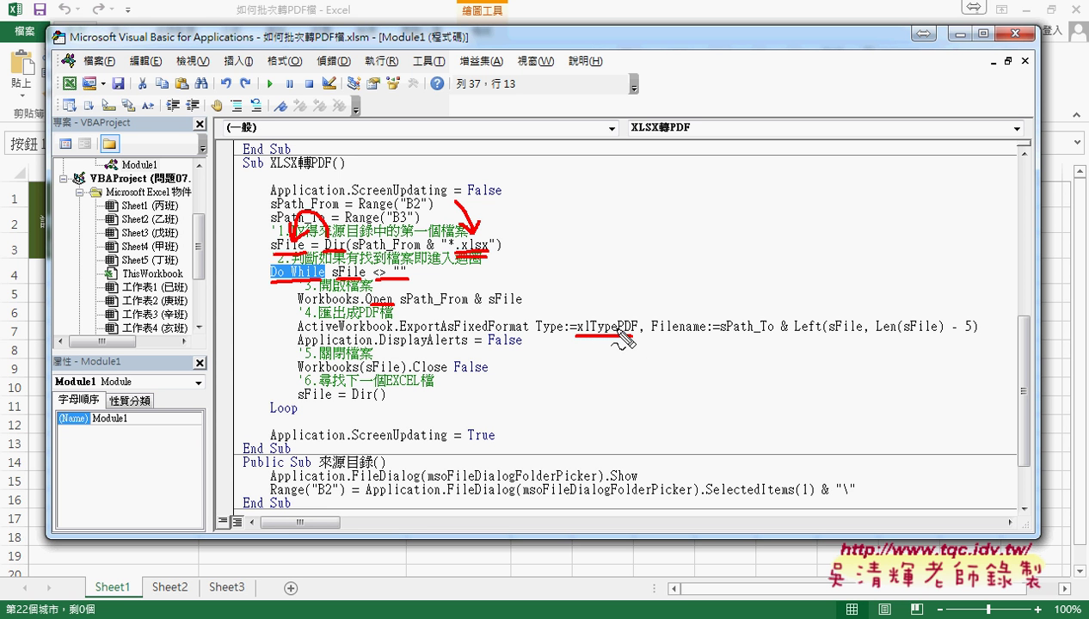
drag(693, 336, 651, 337)
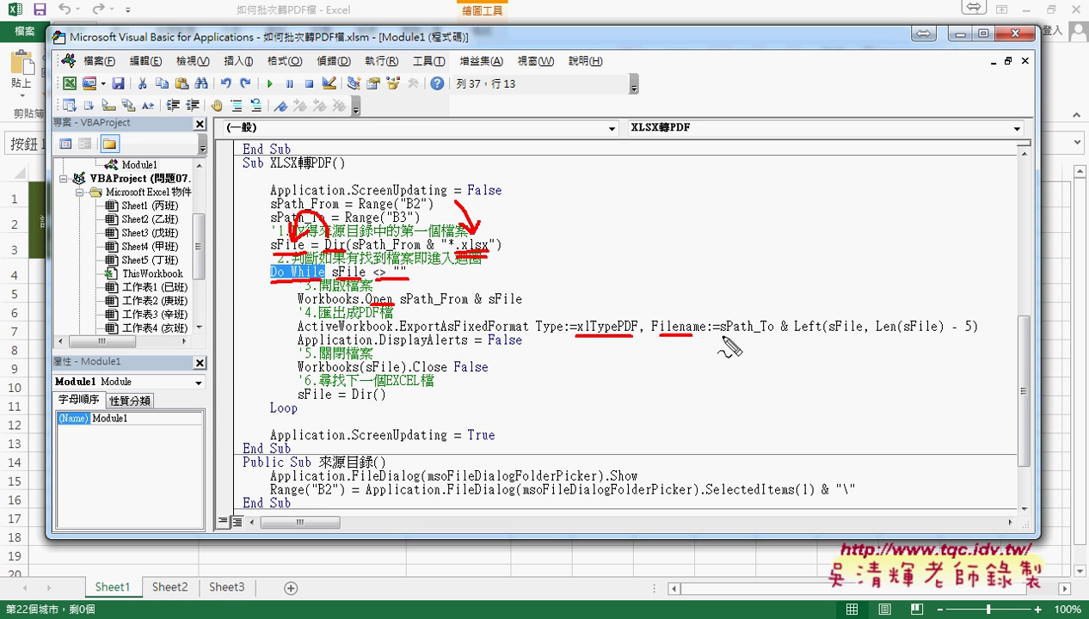
drag(730, 340, 991, 339)
mouse_move(658, 242)
mouse_down()
mouse_move(738, 301)
mouse_move(748, 282)
mouse_up()
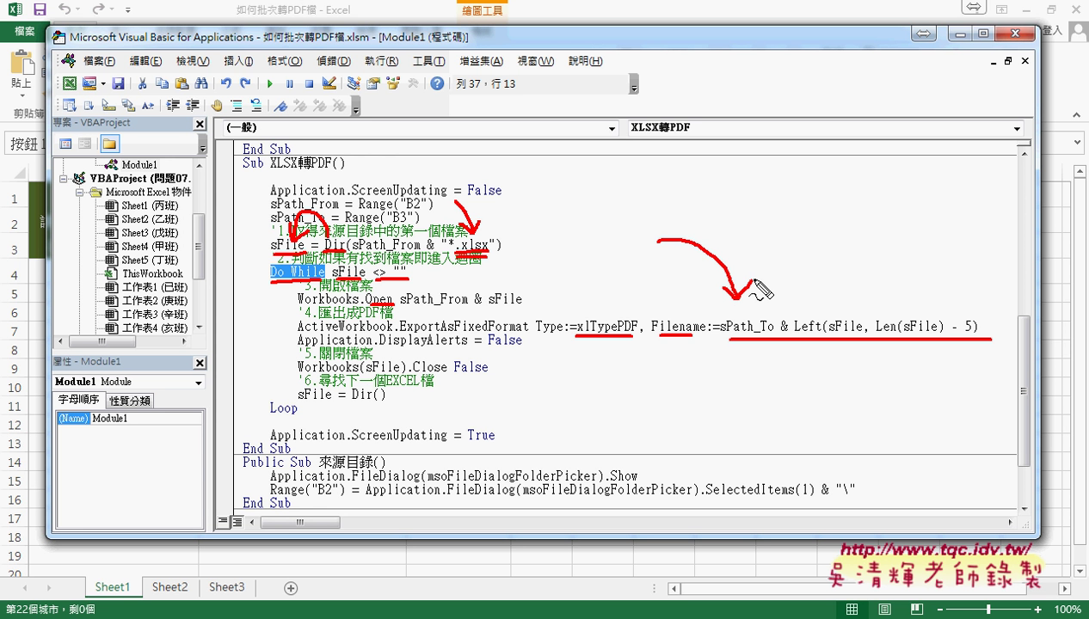
- Underline Close and Dir() in red, with arrows from Dir() to Loop and from Loop back to Do While
drag(433, 375, 446, 371)
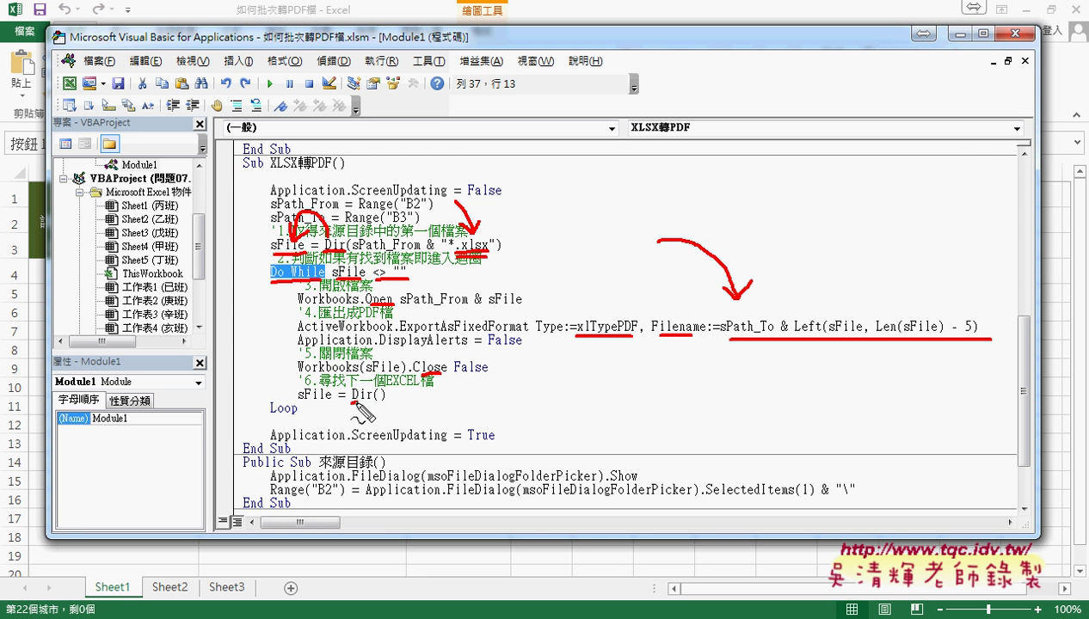
drag(351, 399, 389, 398)
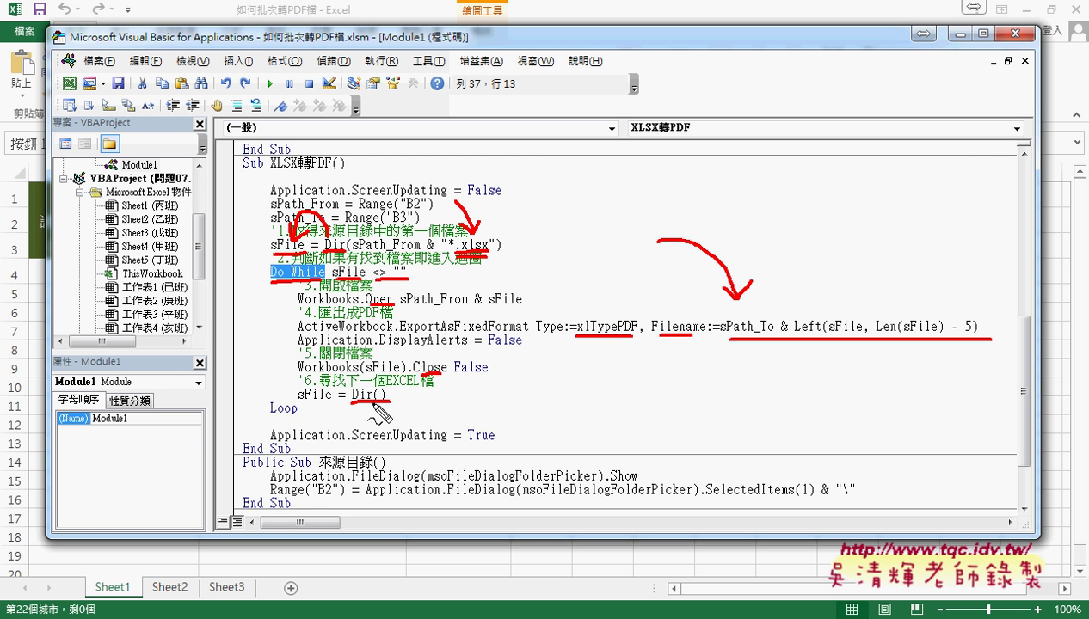
drag(373, 401, 332, 411)
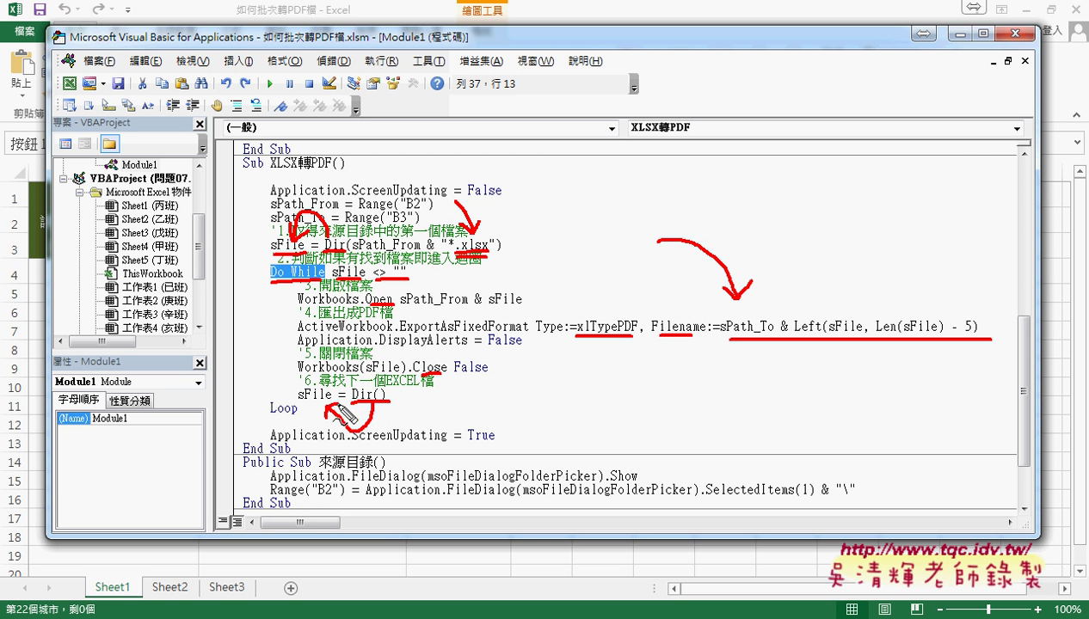
mouse_move(247, 419)
mouse_down()
mouse_move(250, 277)
mouse_move(259, 272)
mouse_up()
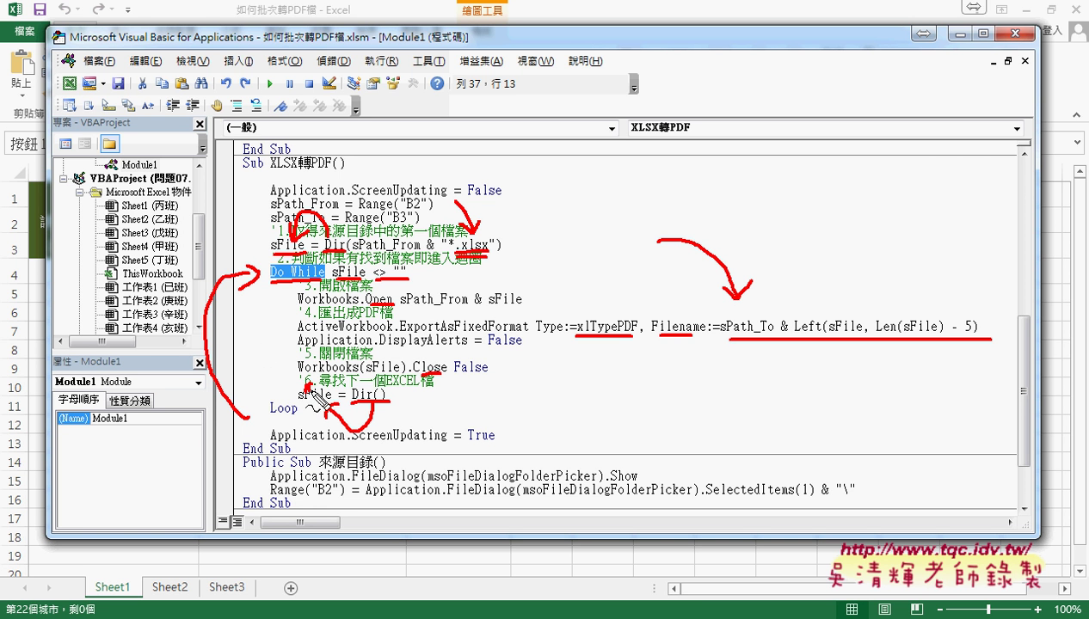
drag(310, 393, 326, 397)
- Draw a red arrow from Loop to ScreenUpdating, tick the sFile line, and circle the open/export/close lines
drag(273, 408, 263, 440)
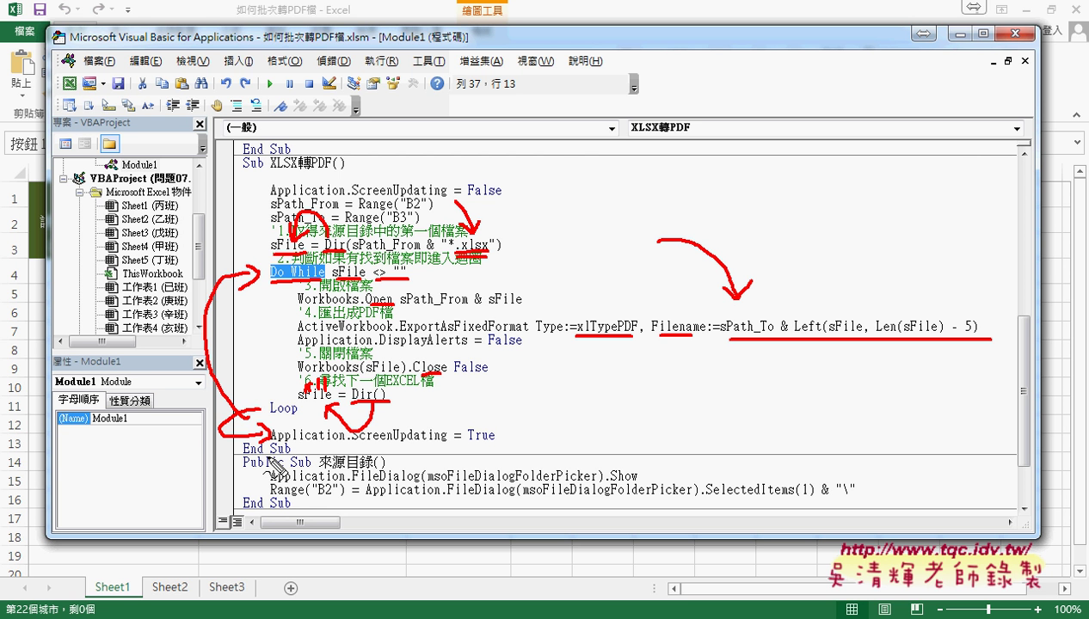
drag(641, 258, 496, 248)
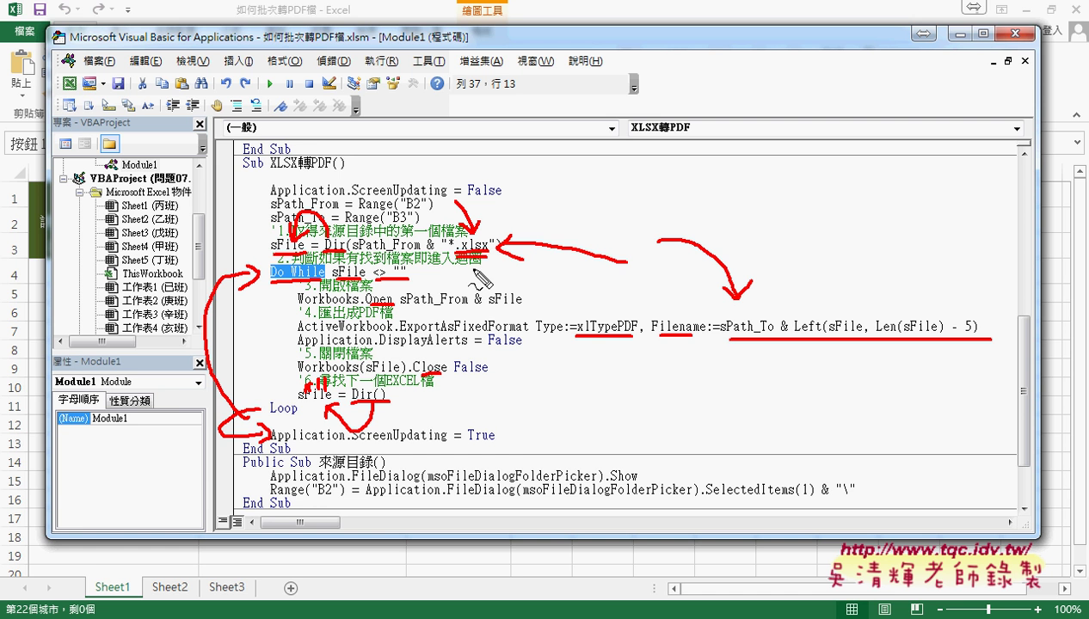
drag(249, 242, 266, 243)
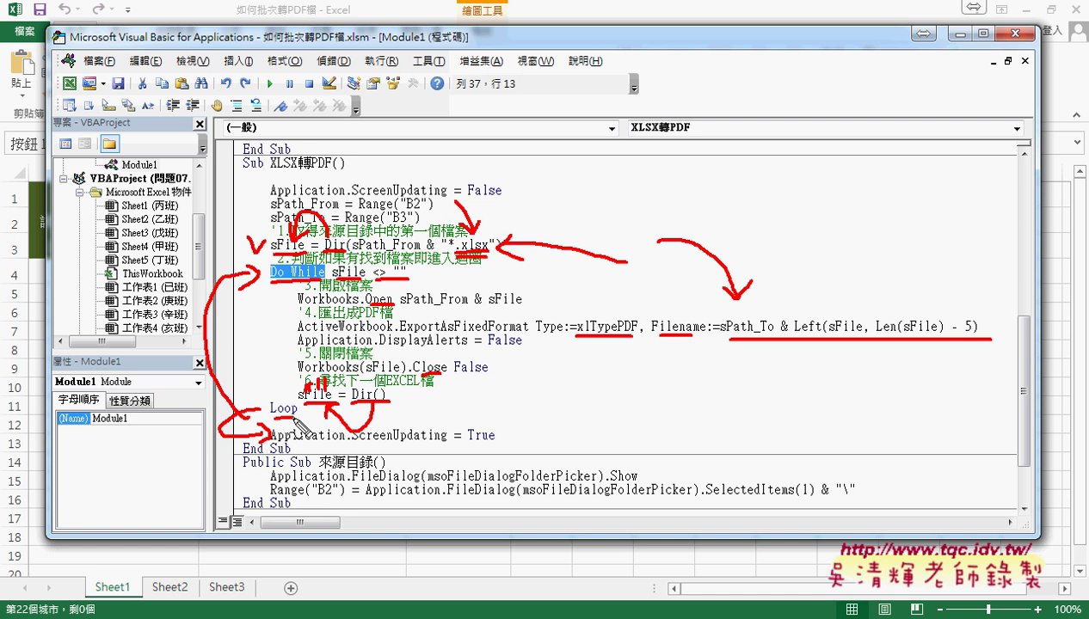
drag(320, 382, 478, 372)
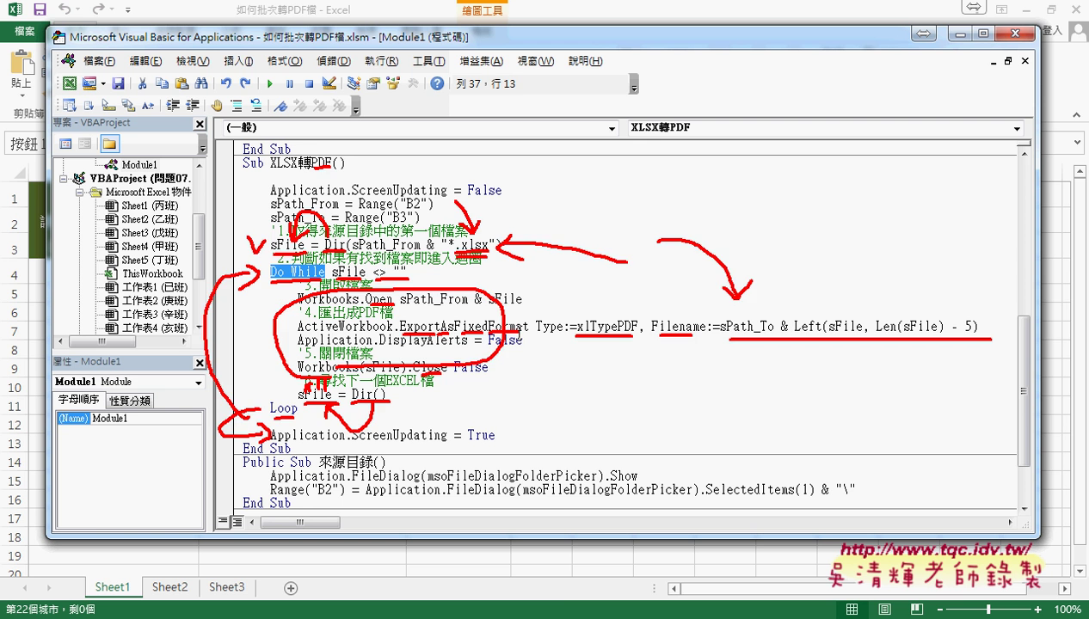
- Clear all red ink and bring up the F1 help page for ExportAsFixedFormat
key(Escape)
click(488, 326)
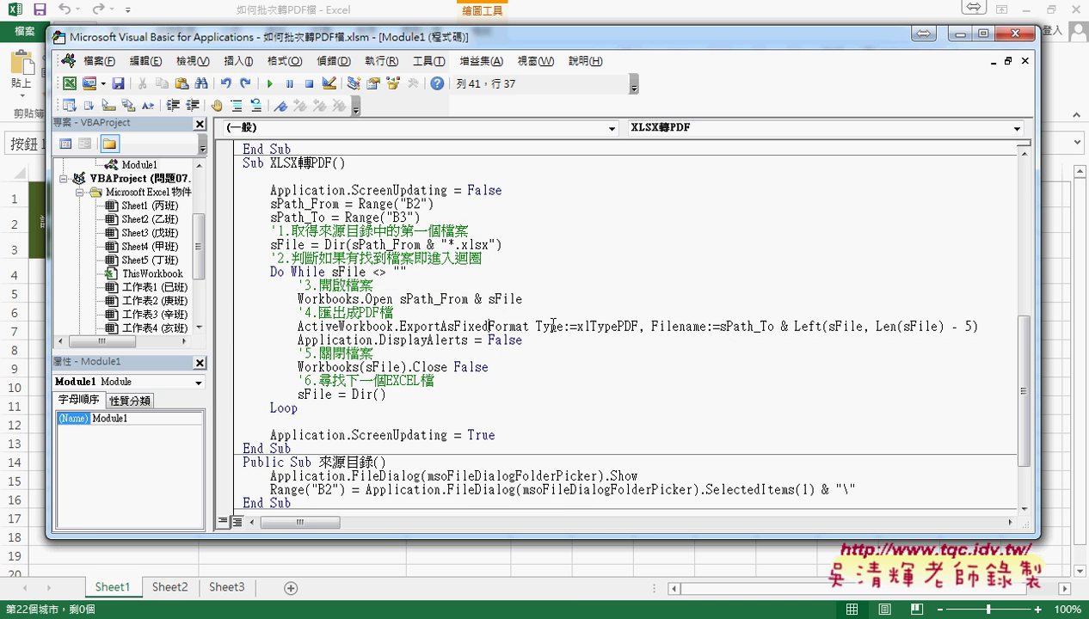
key(F1)
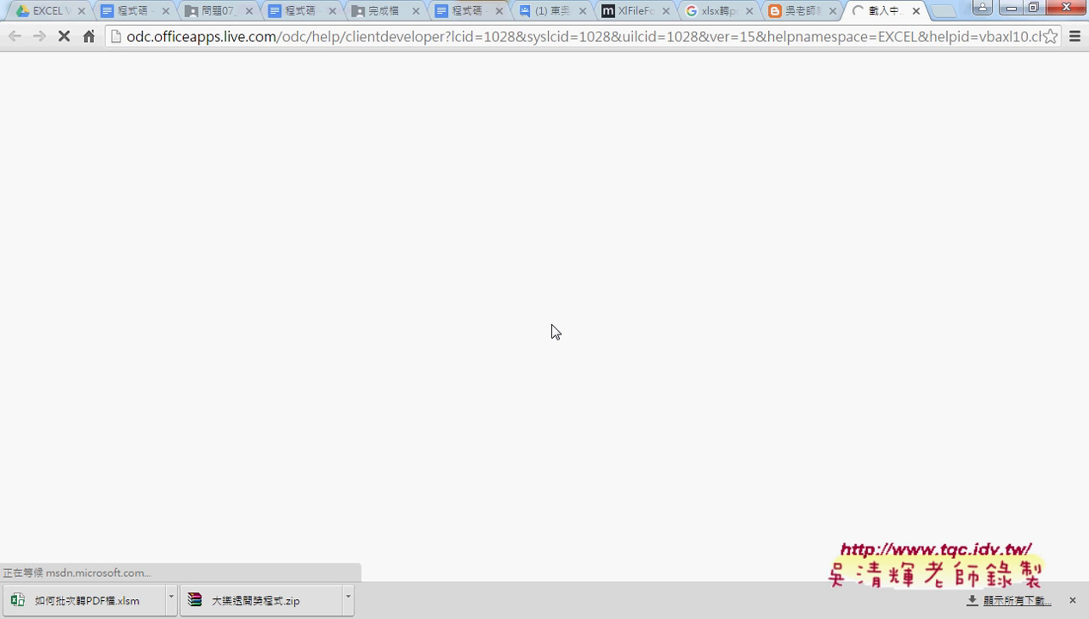
- Close the loading help tab and scroll the blog post back to the top
click(916, 10)
scroll(819, 139, up, 1)
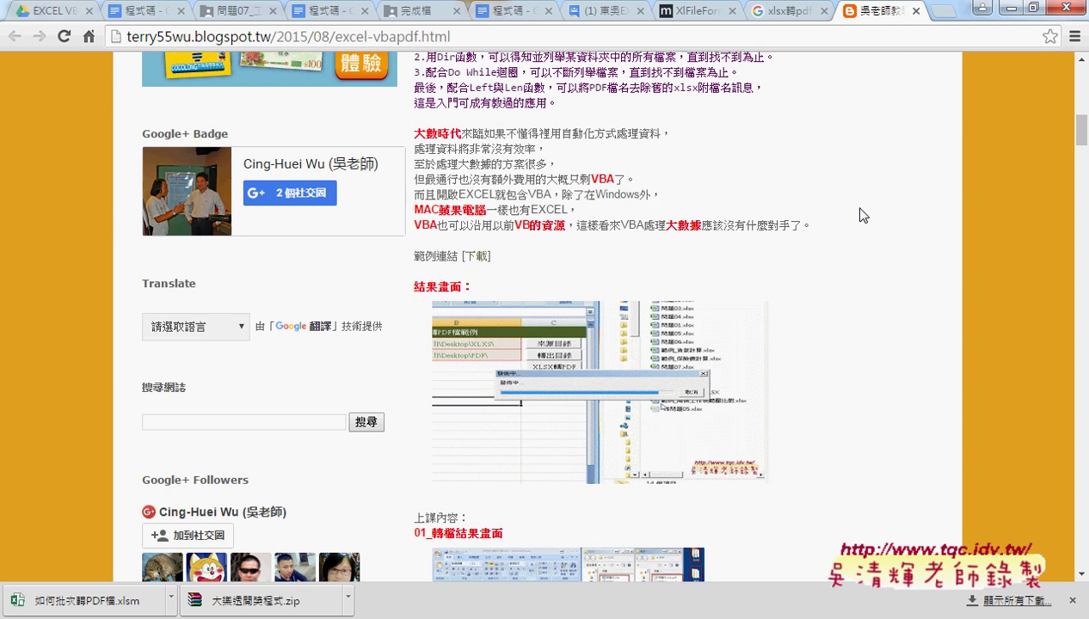
scroll(834, 172, up, 3)
scroll(851, 198, up, 2)
scroll(864, 217, up, 1)
scroll(863, 215, up, 5)
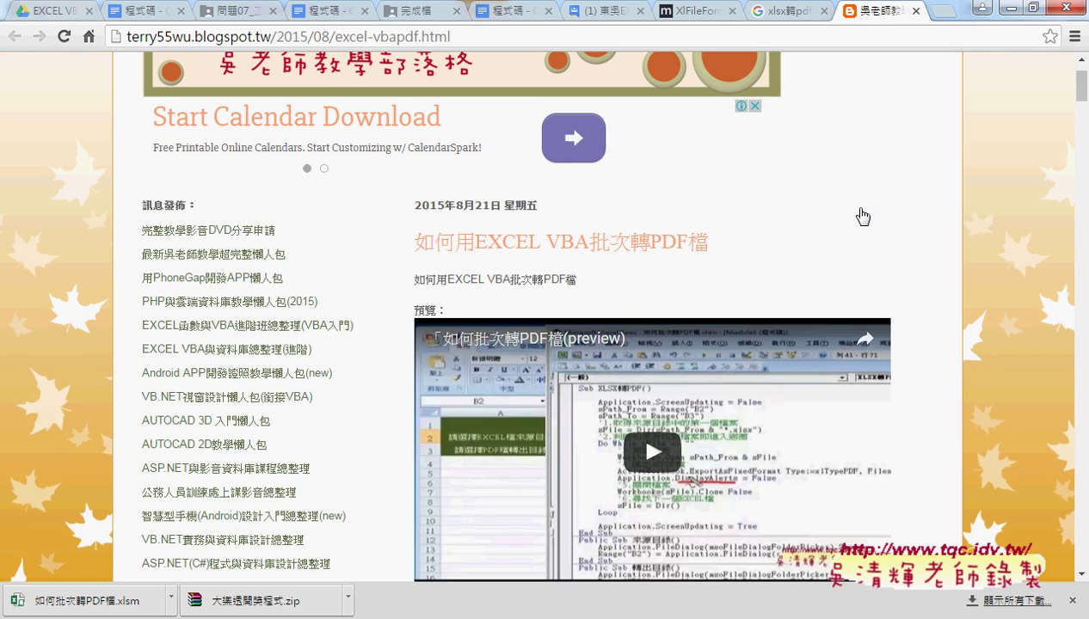
- Highlight the post title 如何用EXCEL VBA批次轉PDF檔, then the 'xlsx轉pdf VBA' Google search query
drag(704, 332, 414, 328)
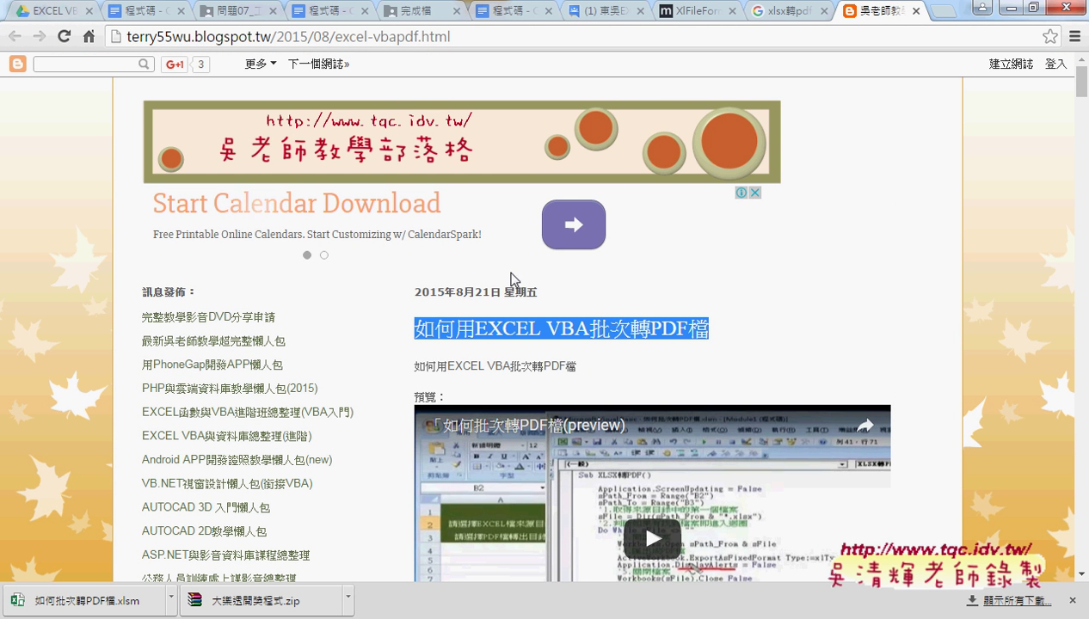
click(777, 12)
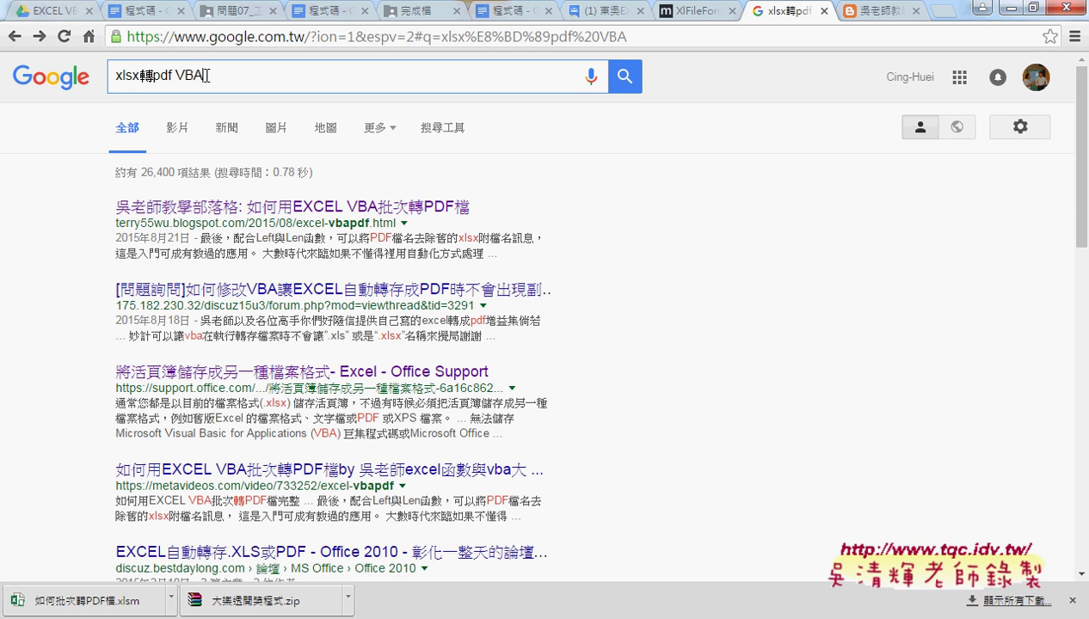
drag(205, 76, 102, 70)
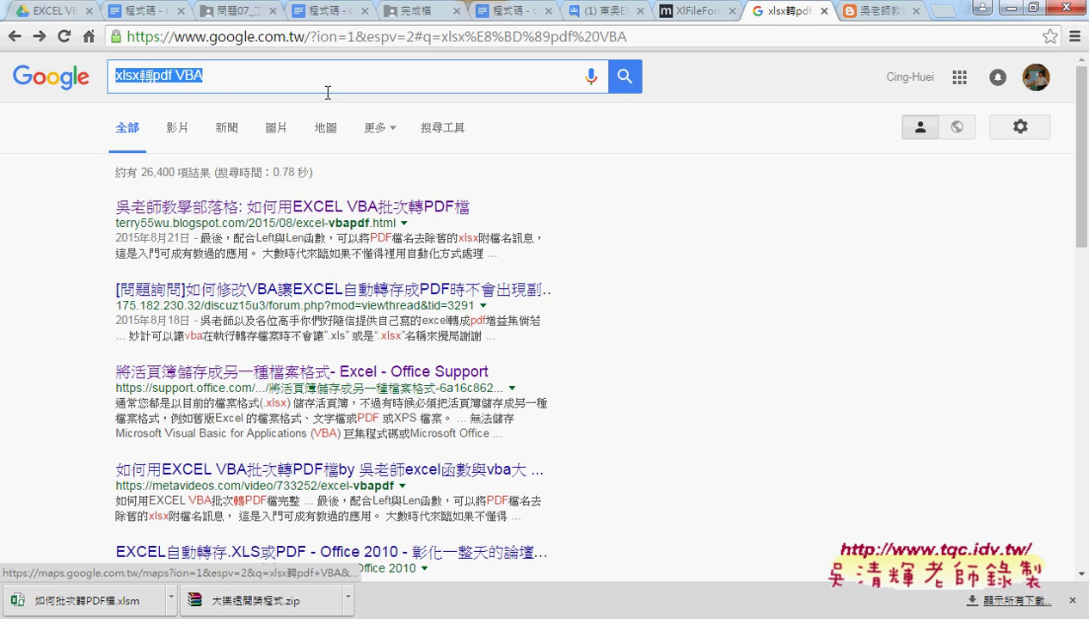
- From the 完成檔 Drive tab, go back twice to 02_進階, open 範例_如何批次轉PDF檔(20150821) and preview 程式碼
click(408, 16)
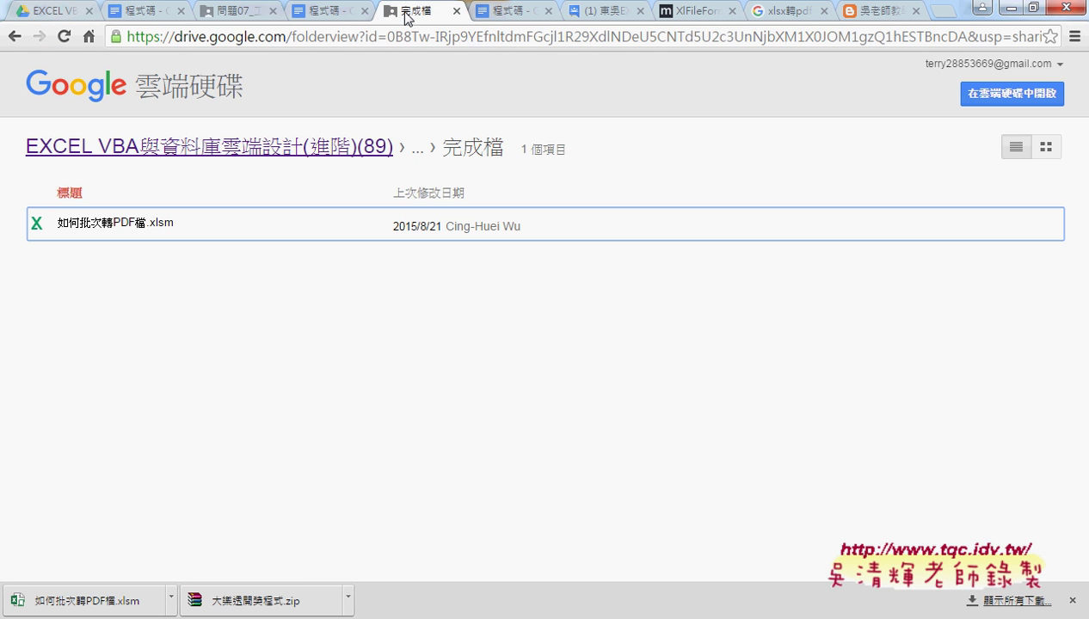
click(18, 40)
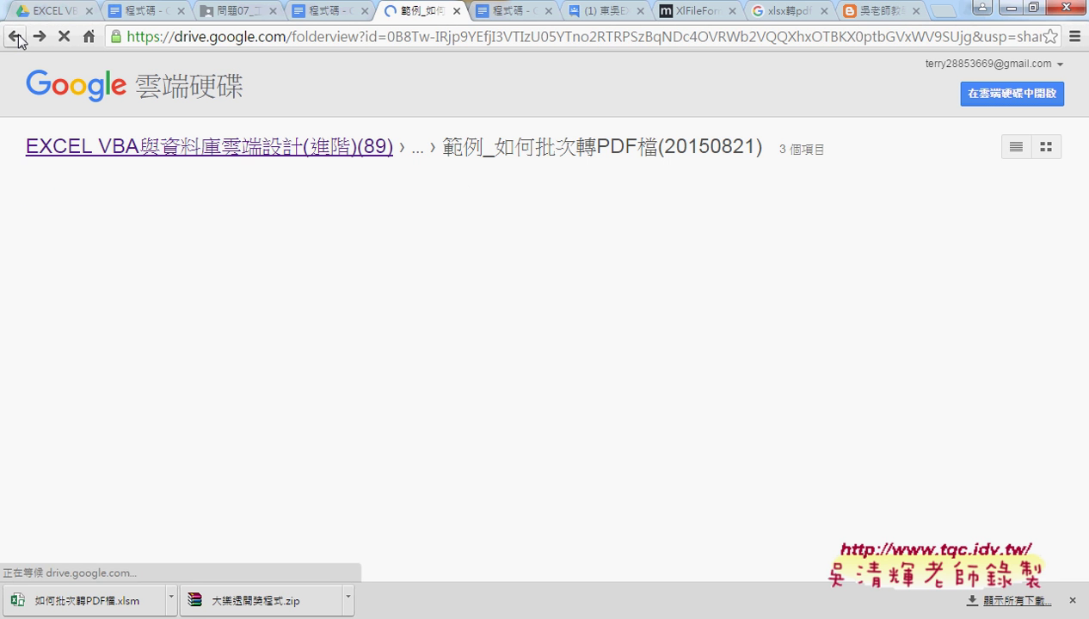
click(17, 40)
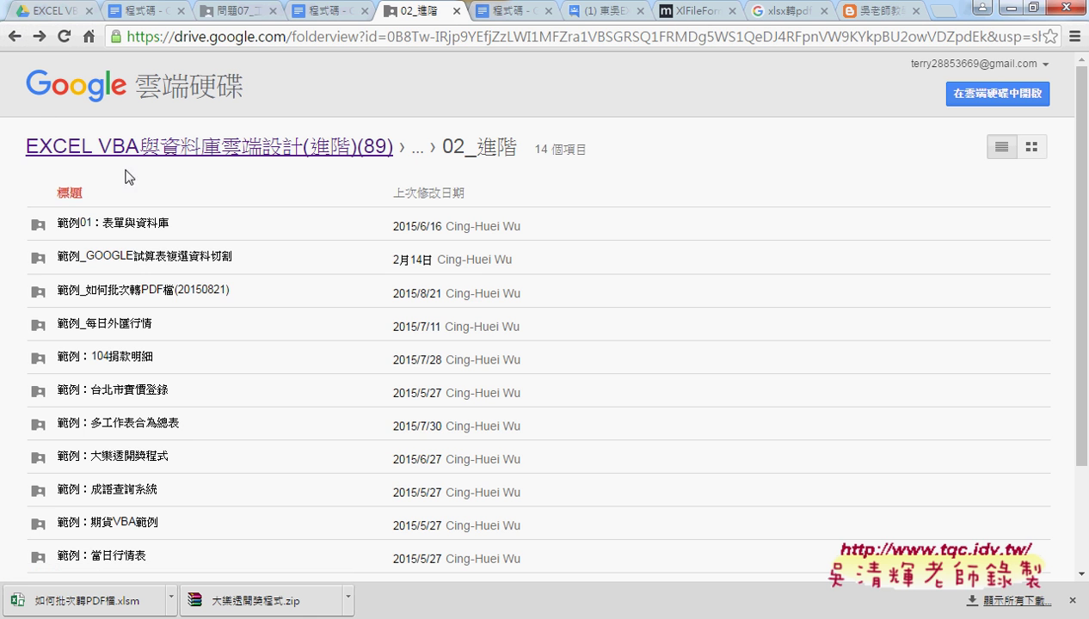
drag(241, 290, 87, 294)
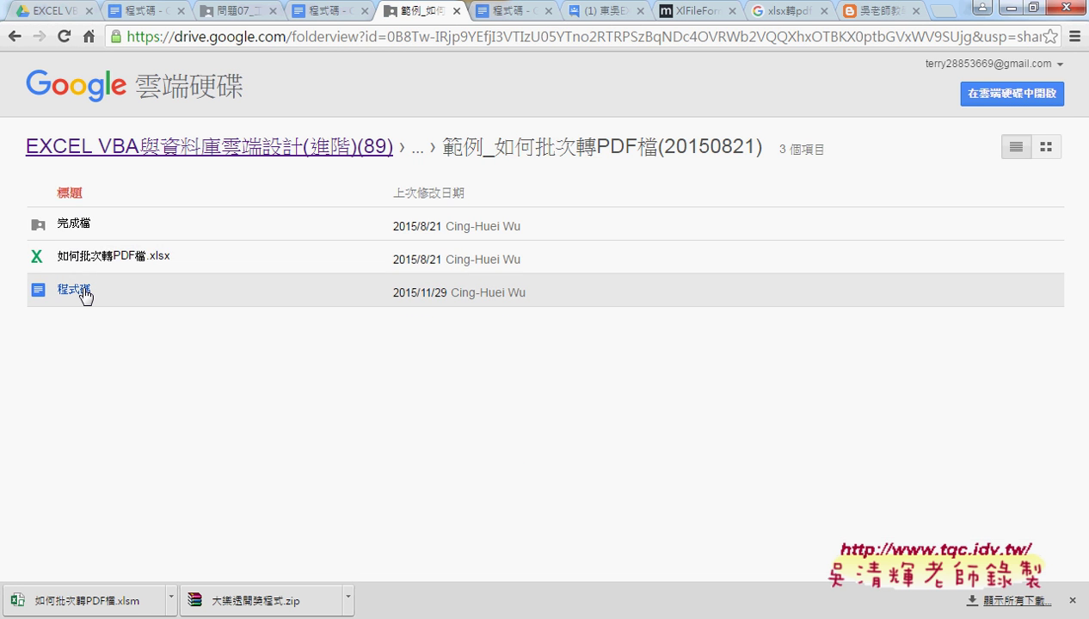
click(83, 291)
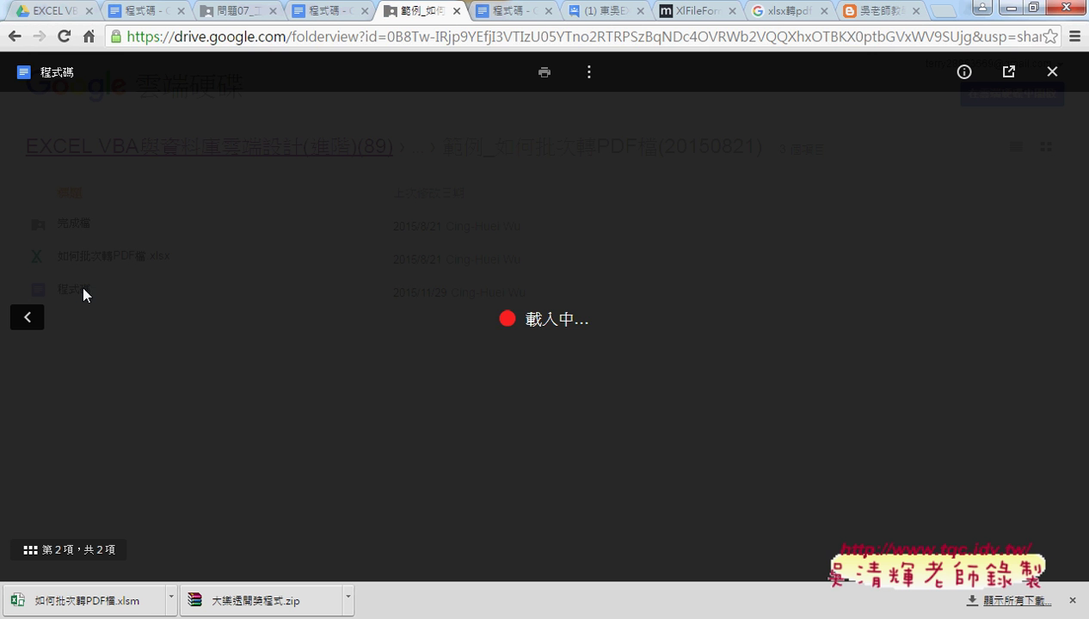
- Open the 程式碼 preview as a full Google Docs document in its own tab
click(1007, 71)
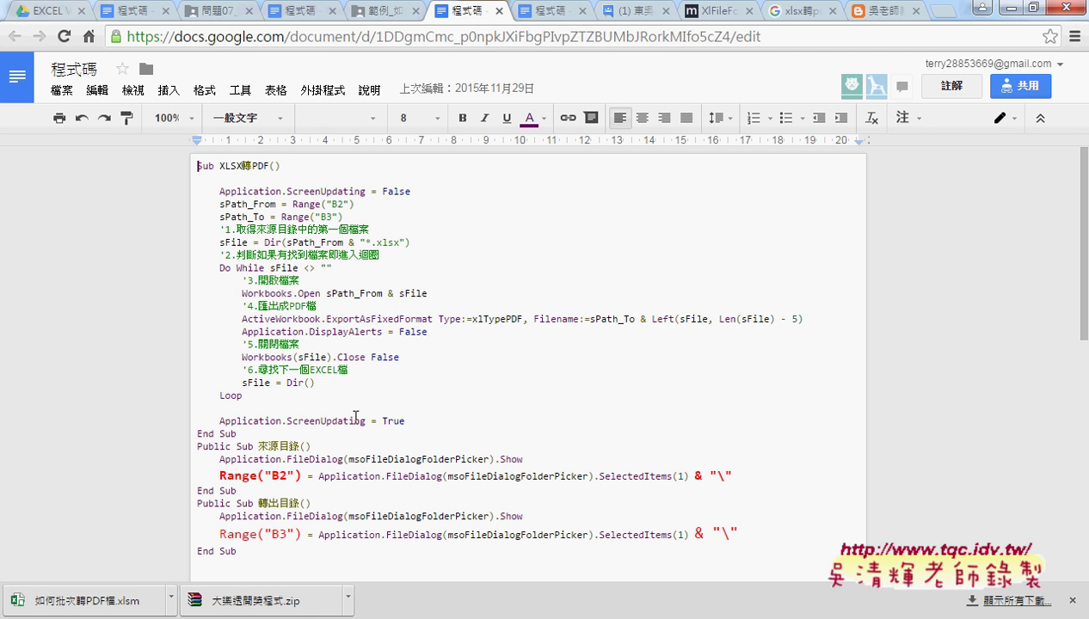
drag(220, 460, 252, 459)
drag(242, 516, 319, 523)
mouse_move(319, 523)
mouse_down()
mouse_move(283, 518)
mouse_move(347, 516)
mouse_up()
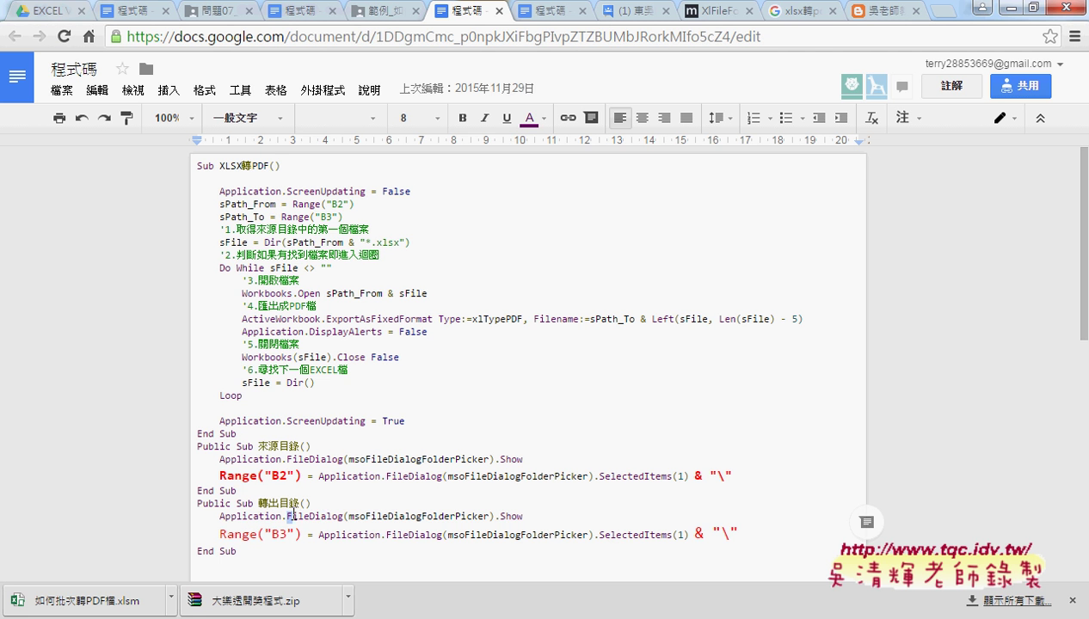